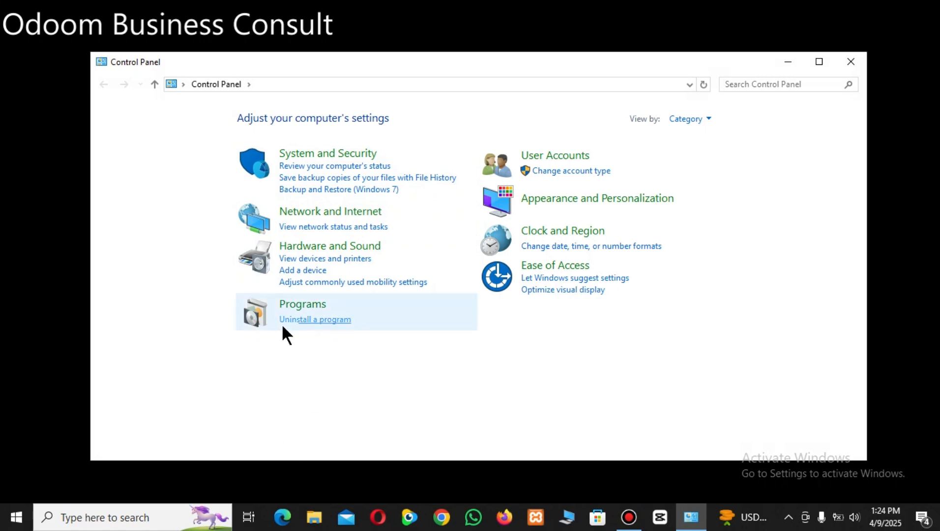
- Uninstall Microsoft Office LTSC Professional Plus 2024 - en-us from the installed programs
left_click(318, 320)
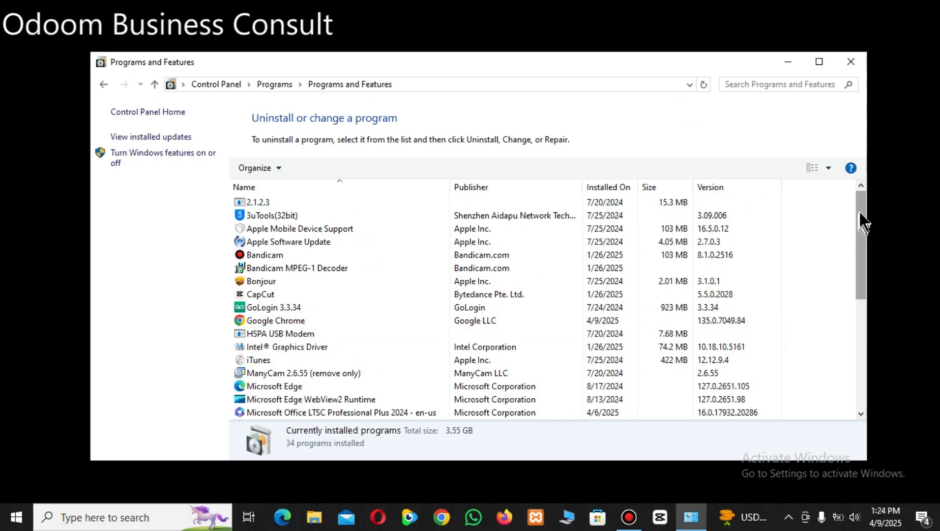
left_click_drag(861, 208, 836, 364)
left_click_drag(826, 399, 864, 245)
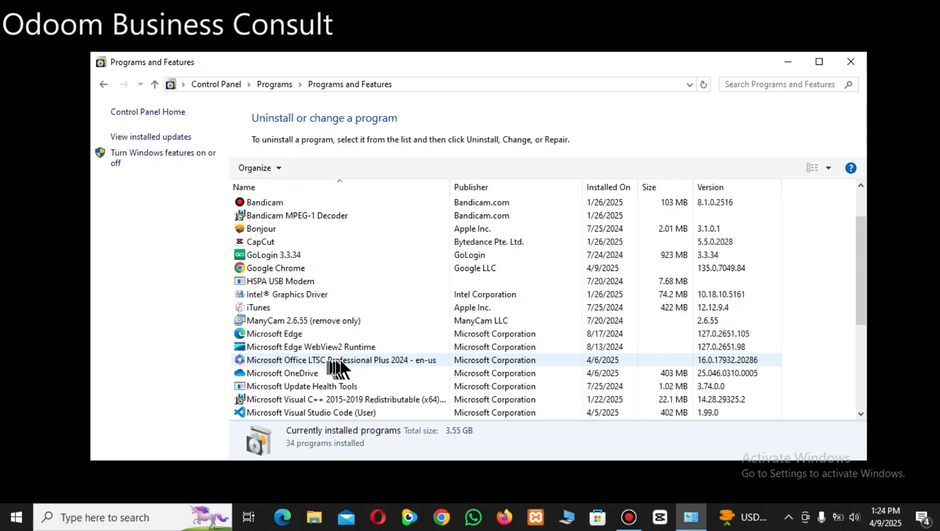
left_click(397, 364)
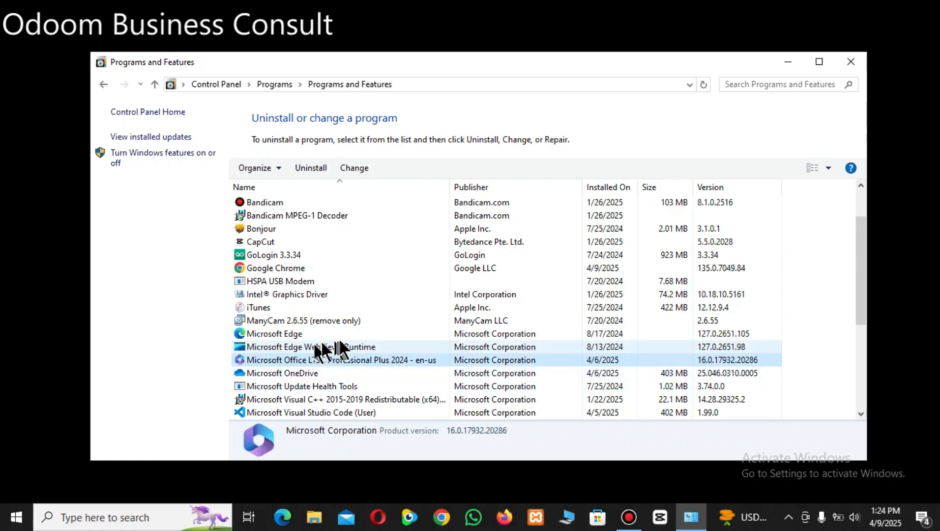
left_click(311, 169)
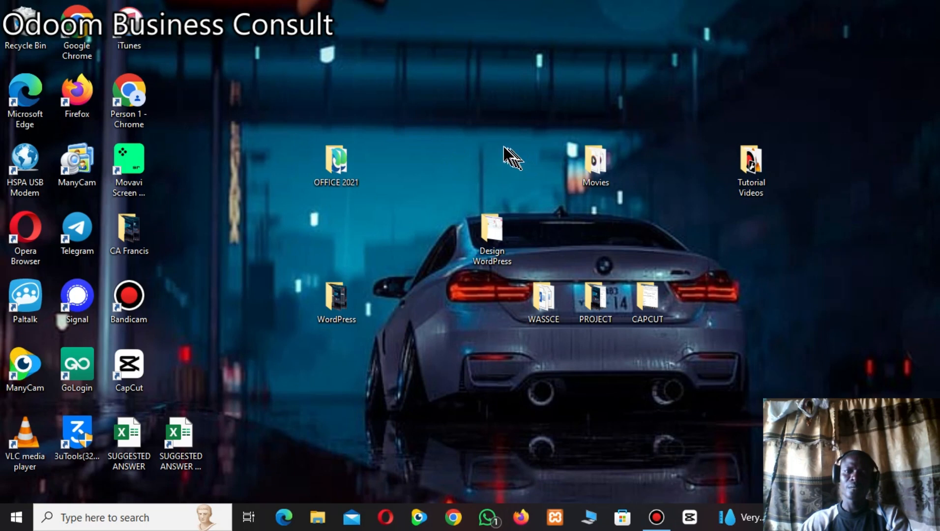
- Create a desktop folder named 2024 and place it in the free space above and beside the OFFICE 2021 folder
right_click(477, 155)
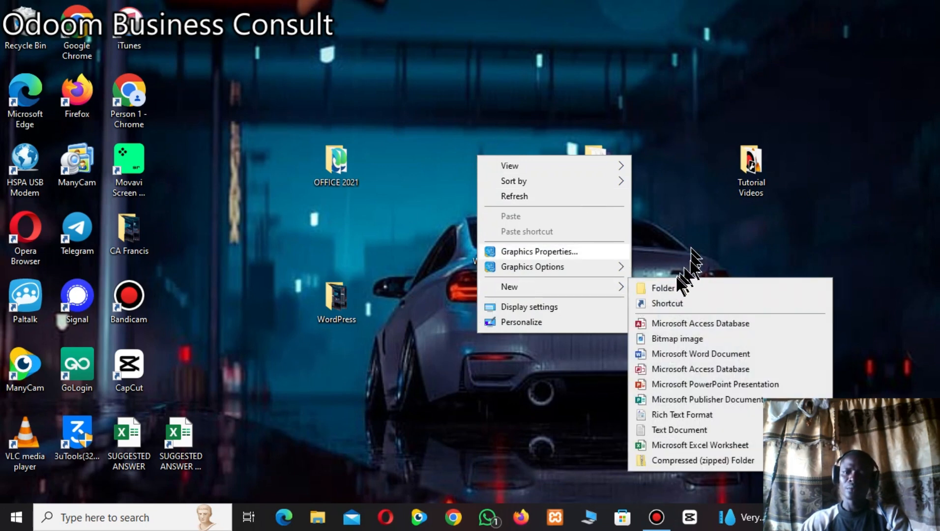
mouse_move(573, 290)
left_click(642, 289)
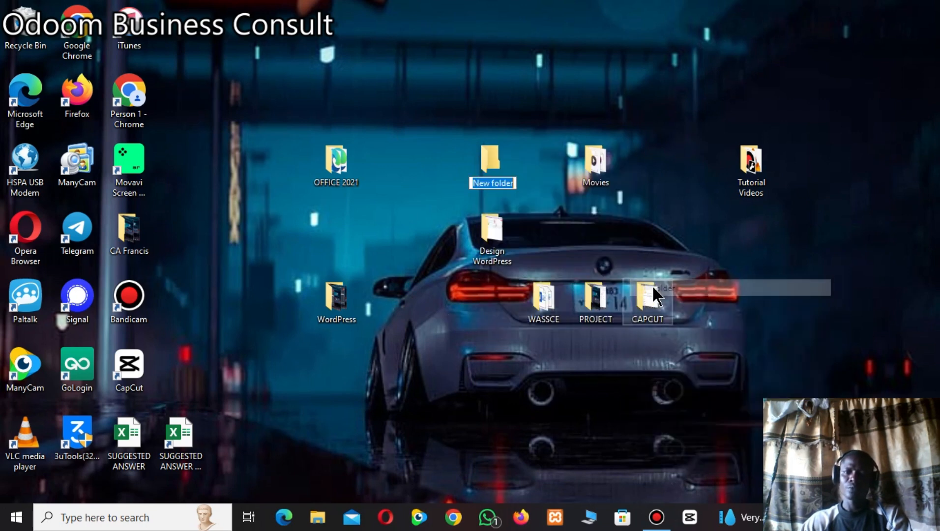
type("2")
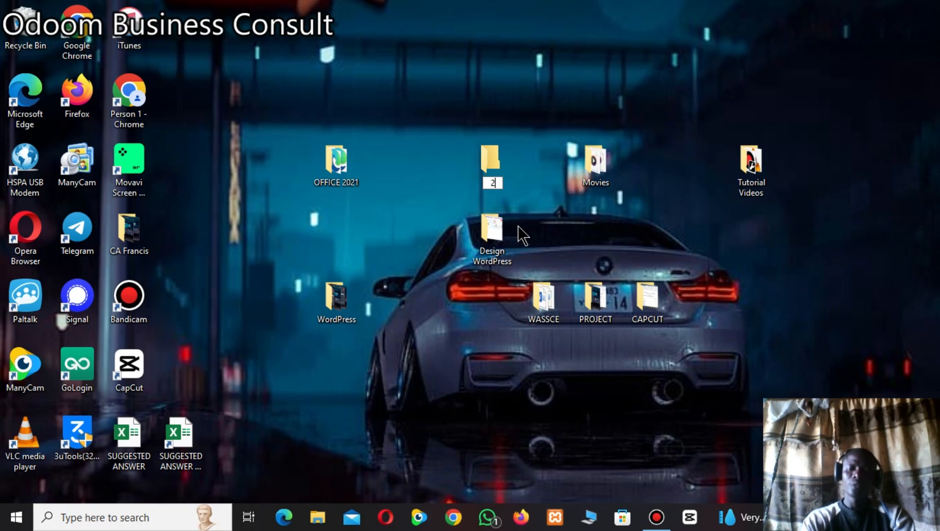
type("024")
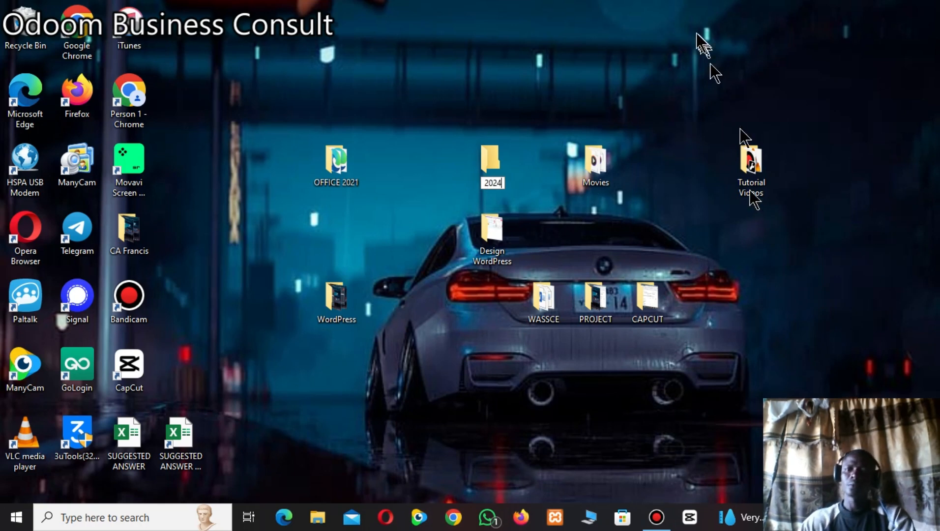
key("Return")
left_click_drag(494, 160, 391, 91)
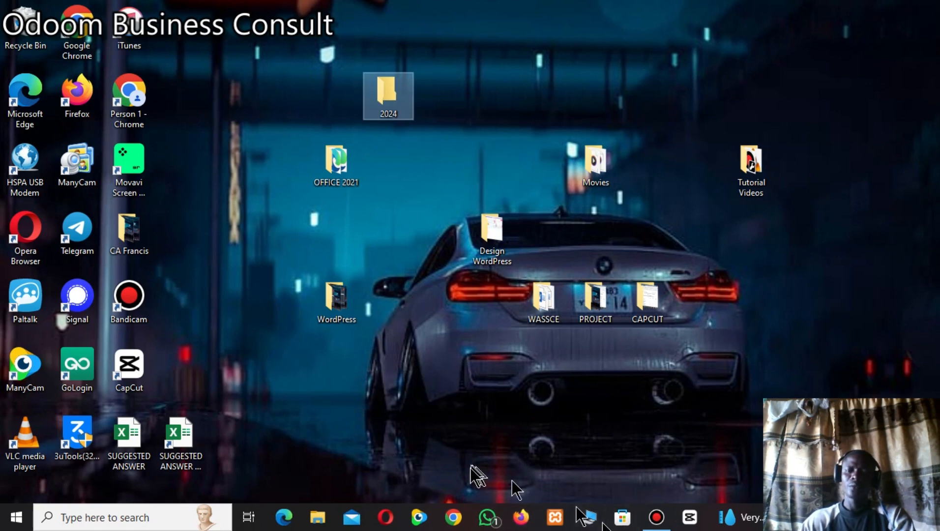
- Switch to Chrome with the GOE profile and search Google for "office customization tool"
left_click(447, 529)
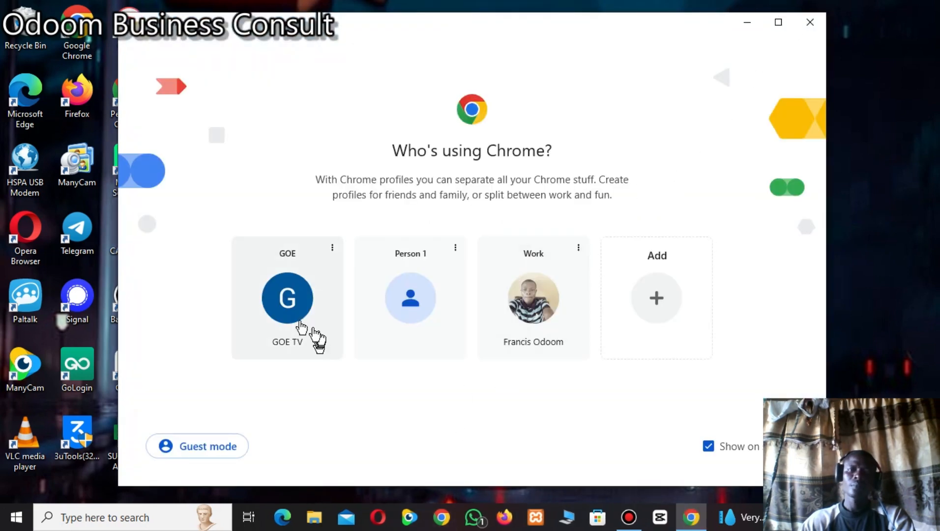
left_click(296, 320)
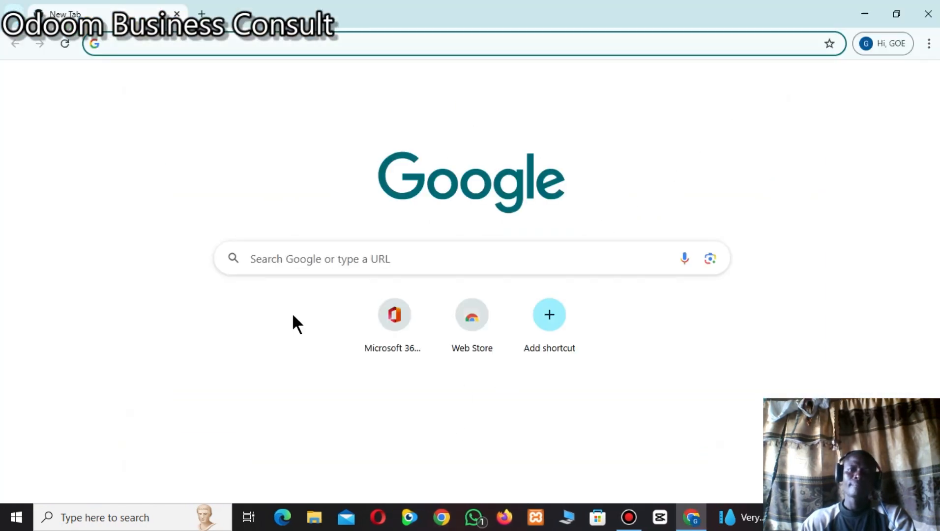
left_click(296, 265)
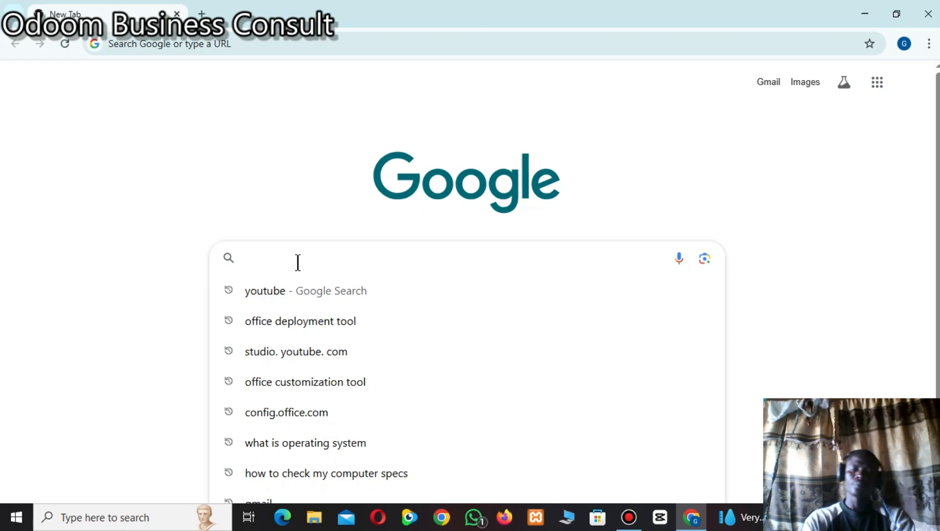
type("of")
type("f")
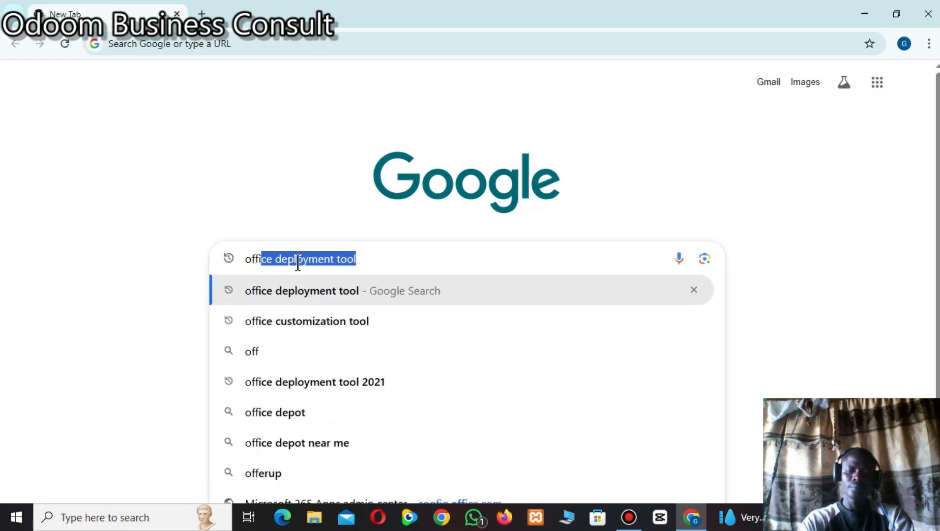
type("ice")
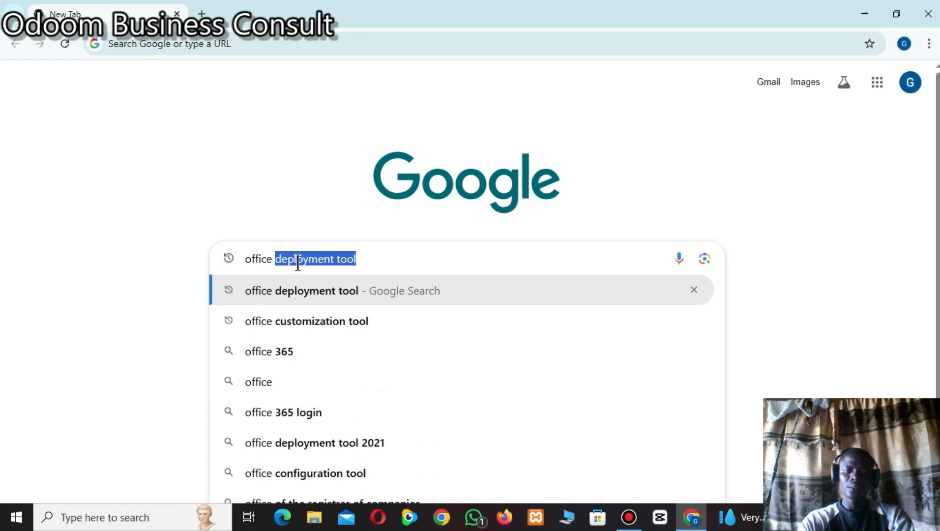
type("customizatio")
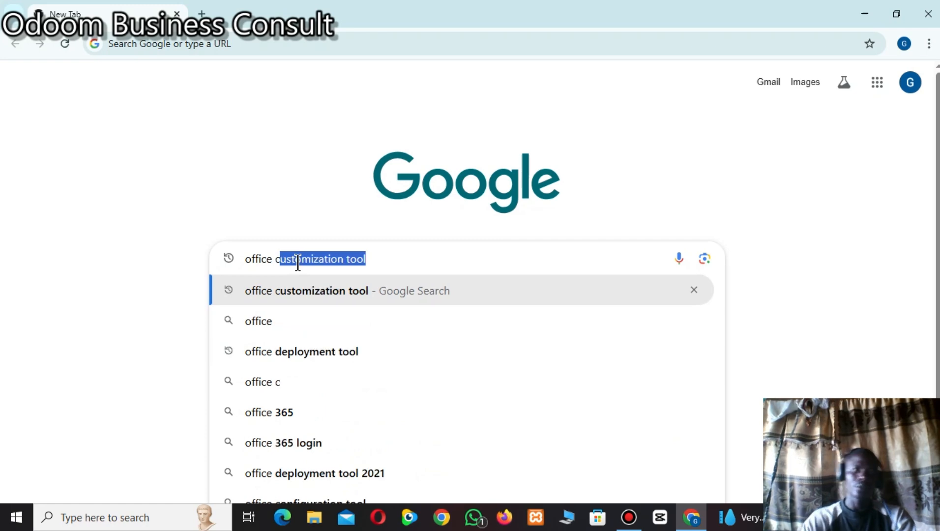
left_click(328, 295)
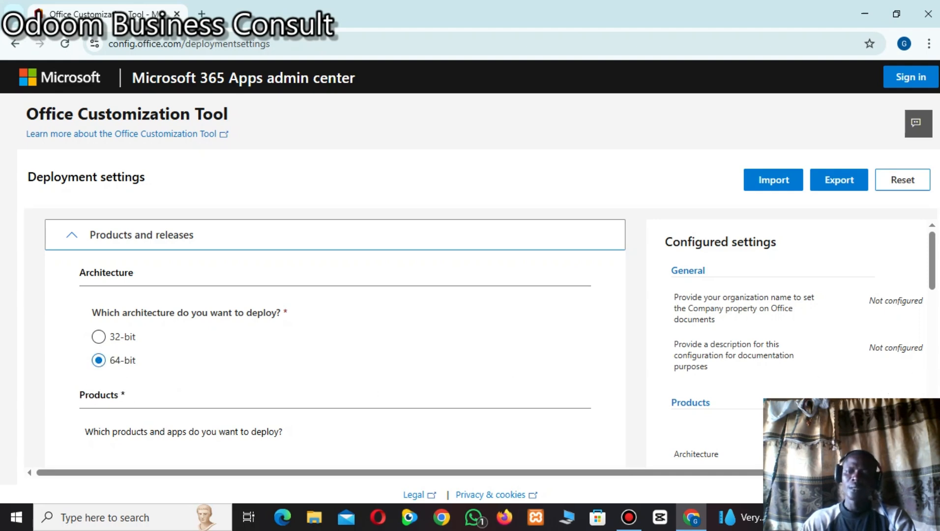
- Choose Office LTSC Professional Plus 2024 - Volume License as the Office suite to deploy
scroll(334, 344, "down", 3)
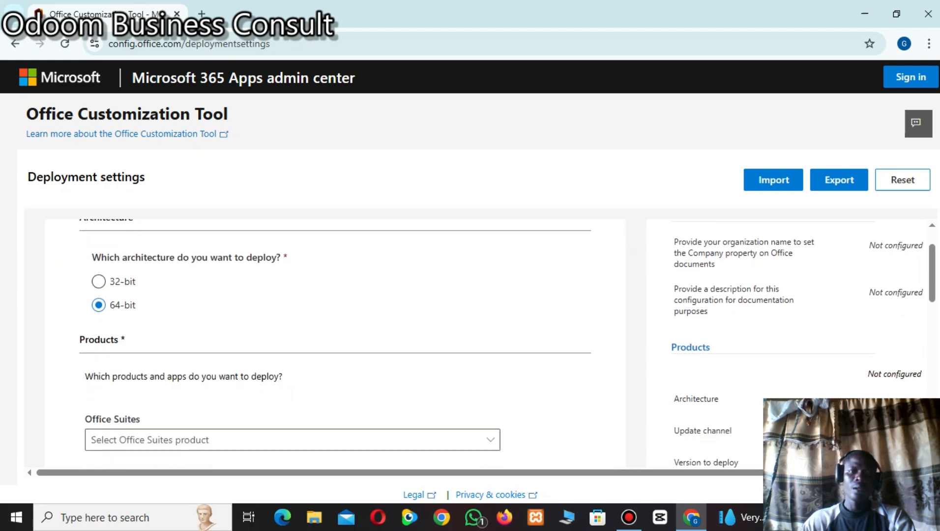
scroll(335, 344, "down", 2)
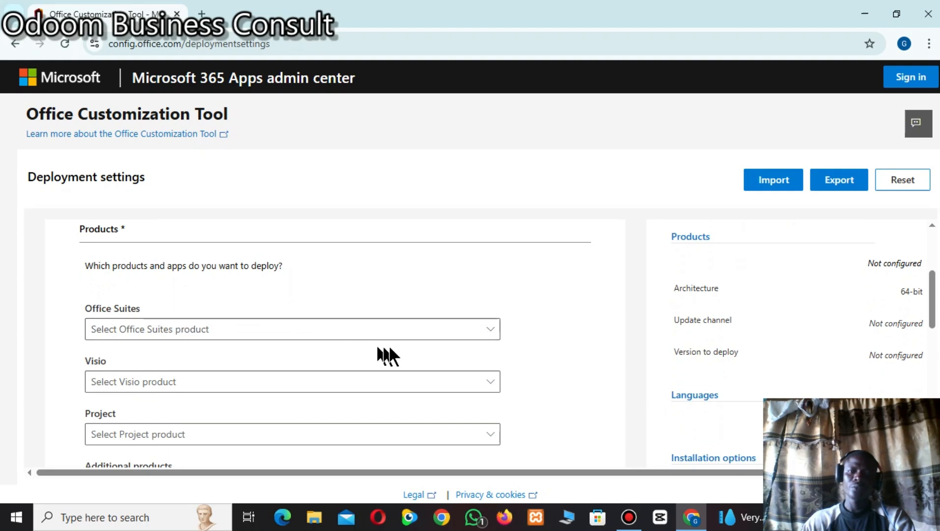
left_click(451, 336)
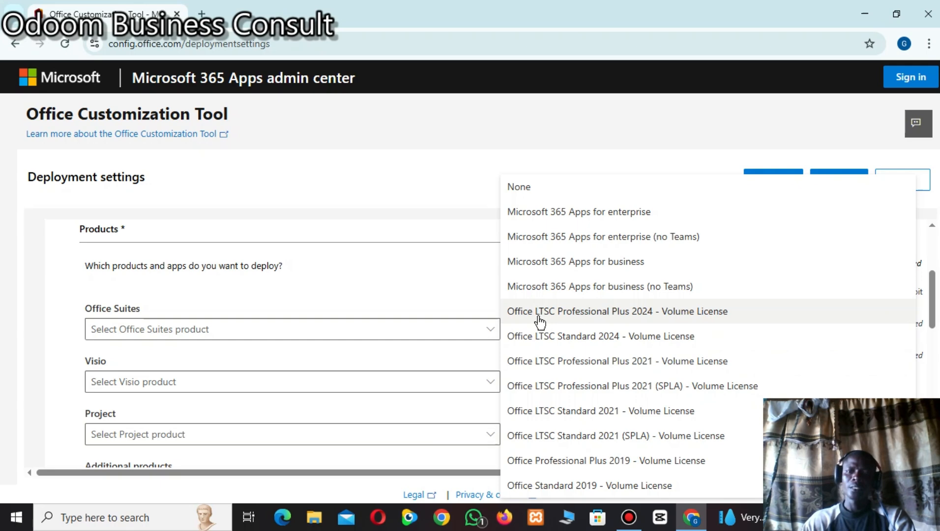
left_click(597, 318)
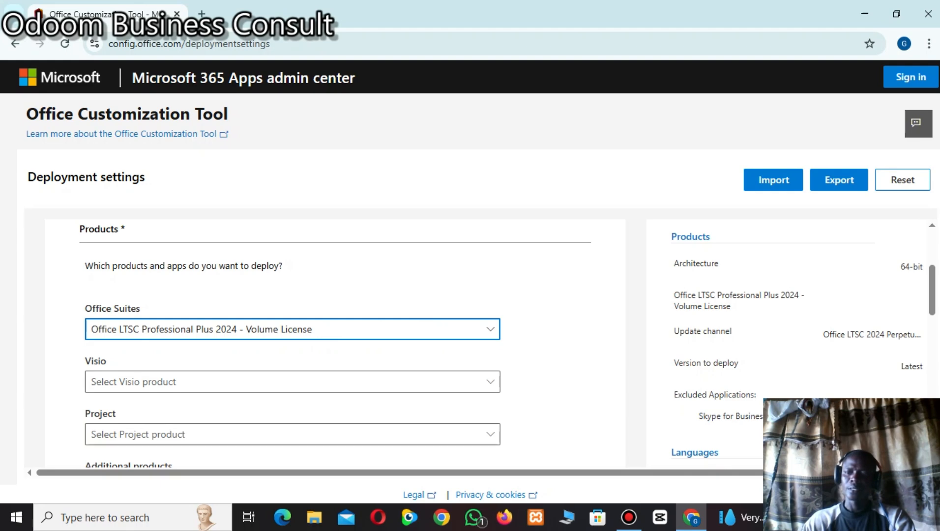
left_click(903, 433)
- Exclude OneNote, OneDrive Desktop, Outlook (classic) and Publisher from the deployed apps and continue to the language settings
scroll(480, 345, "down", 3)
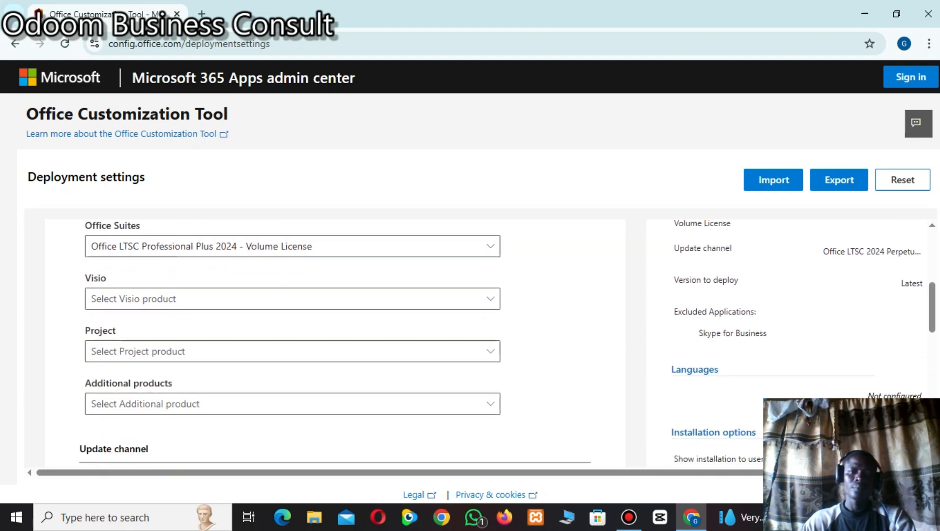
scroll(480, 344, "down", 1)
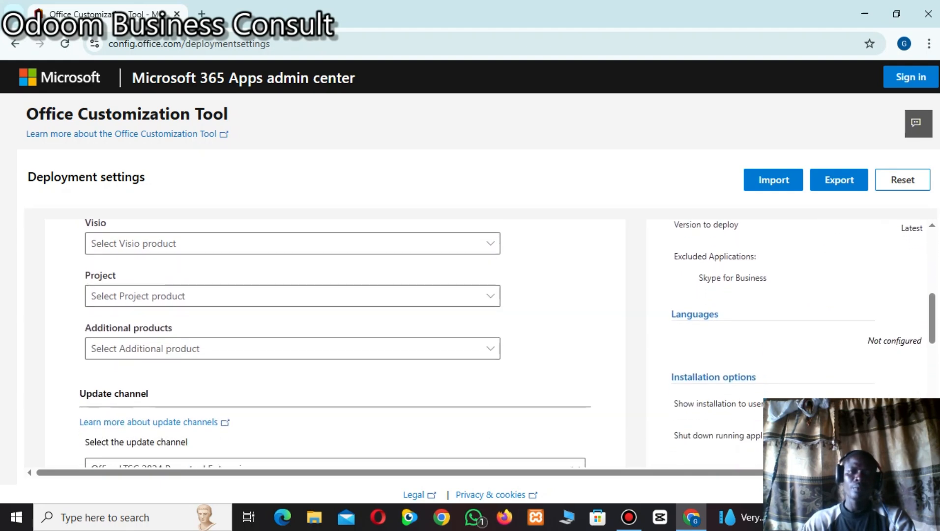
scroll(480, 344, "down", 4)
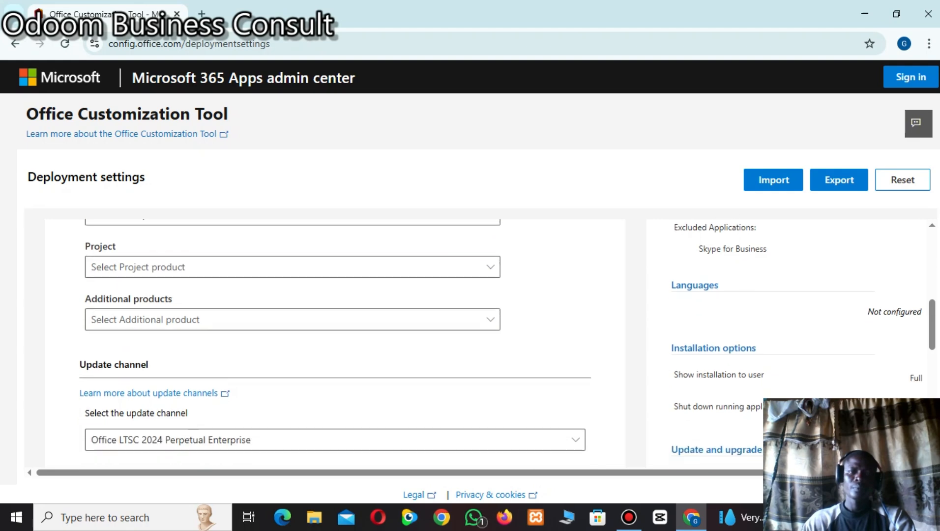
scroll(480, 344, "down", 6)
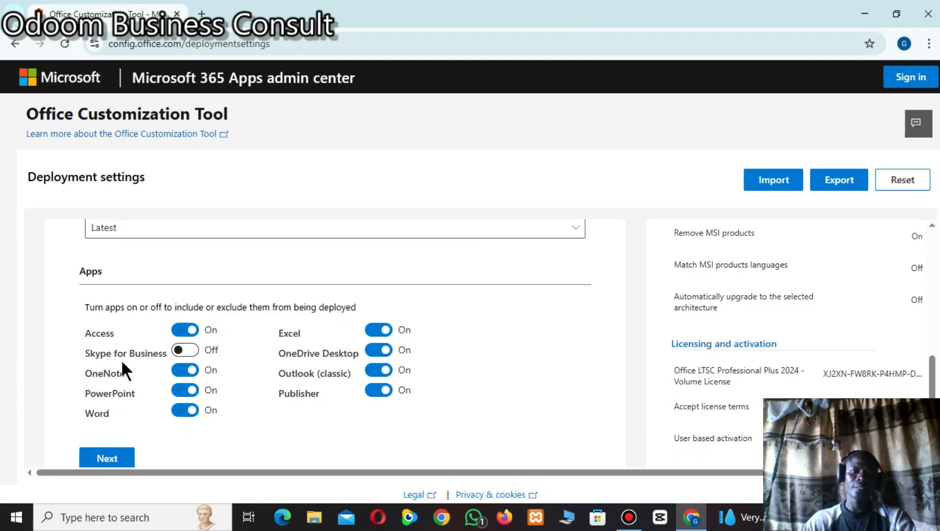
left_click(186, 371)
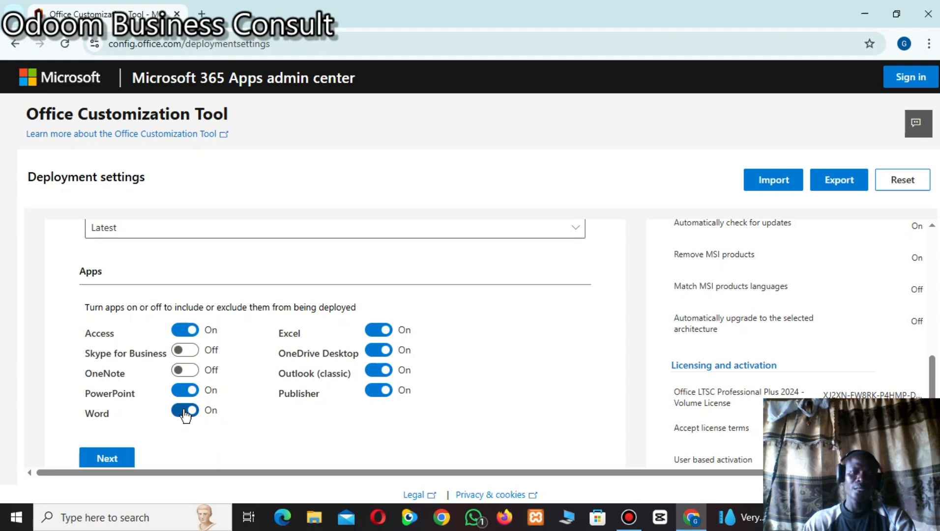
left_click(381, 351)
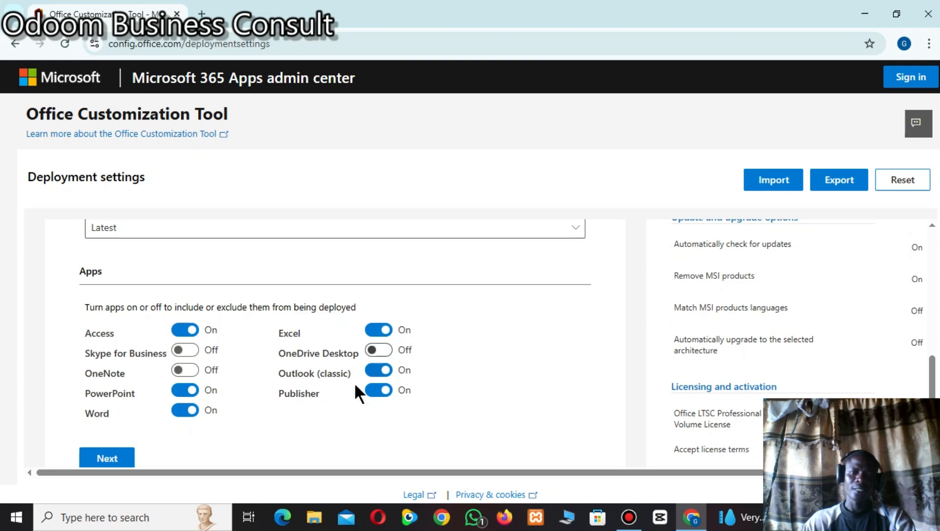
left_click(380, 377)
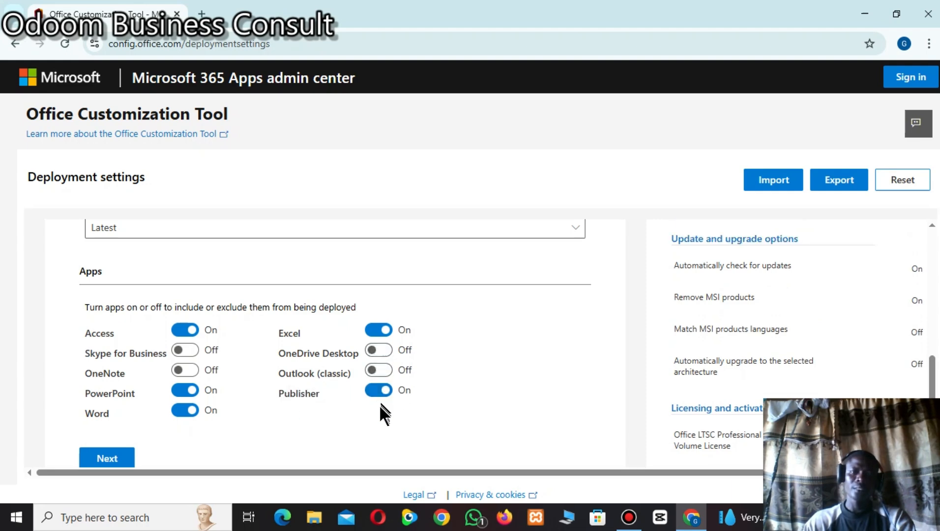
left_click(378, 389)
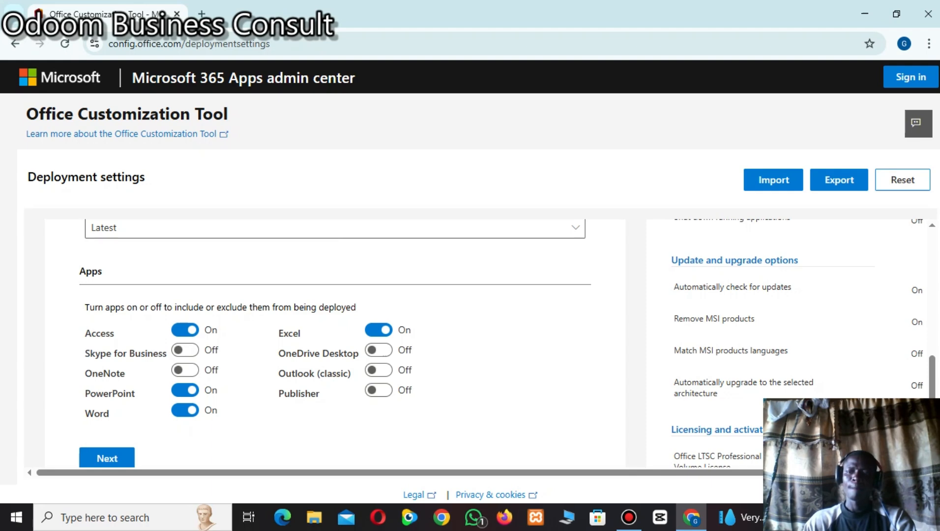
scroll(335, 344, "down", 2)
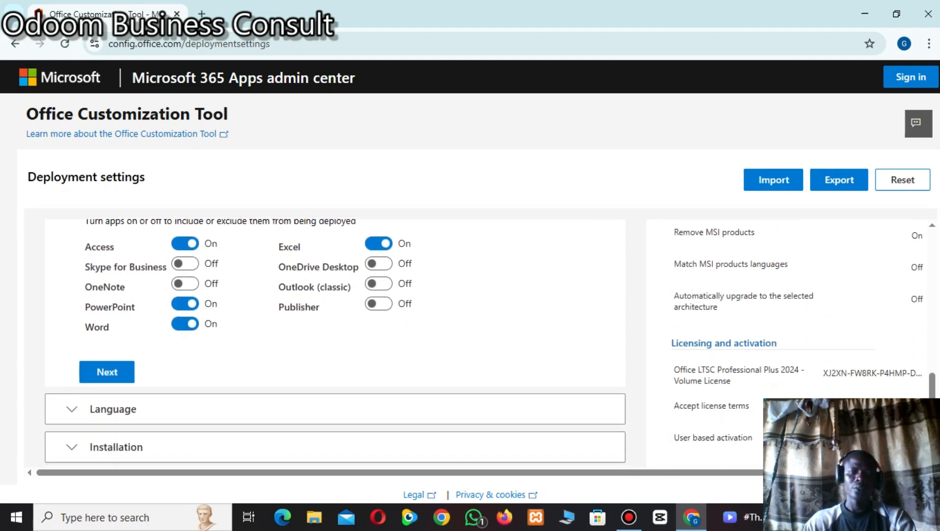
scroll(335, 345, "down", 1)
left_click(89, 345)
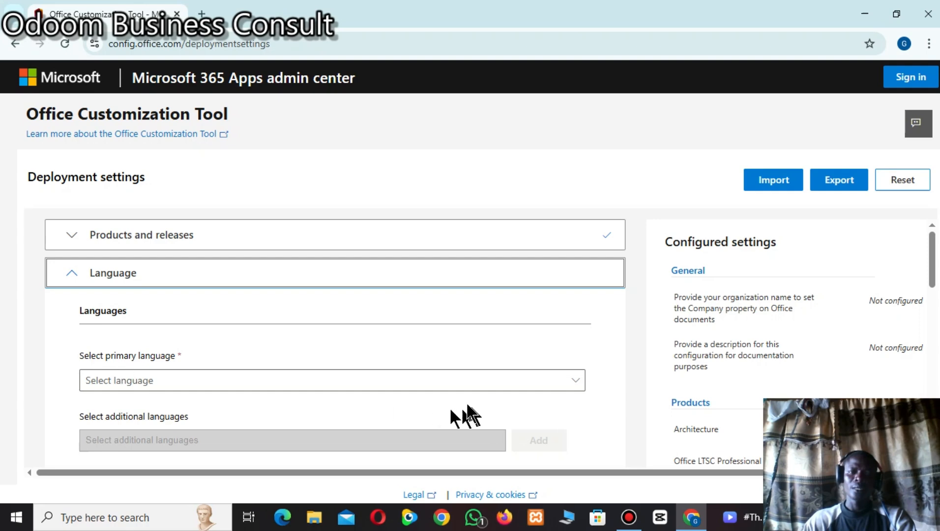
- Set the primary language to English (United States) and continue to the installation options
left_click(451, 391)
left_click(451, 391)
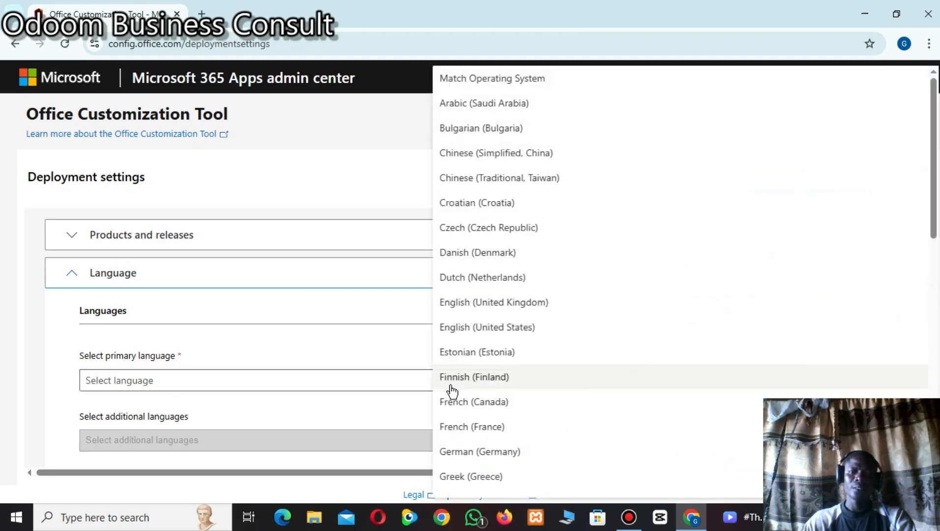
left_click(480, 331)
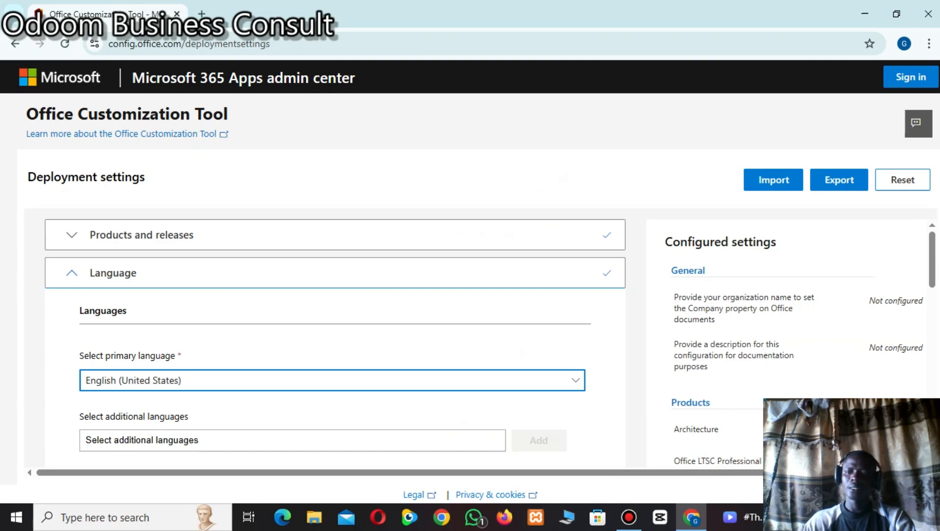
scroll(212, 319, "down", 3)
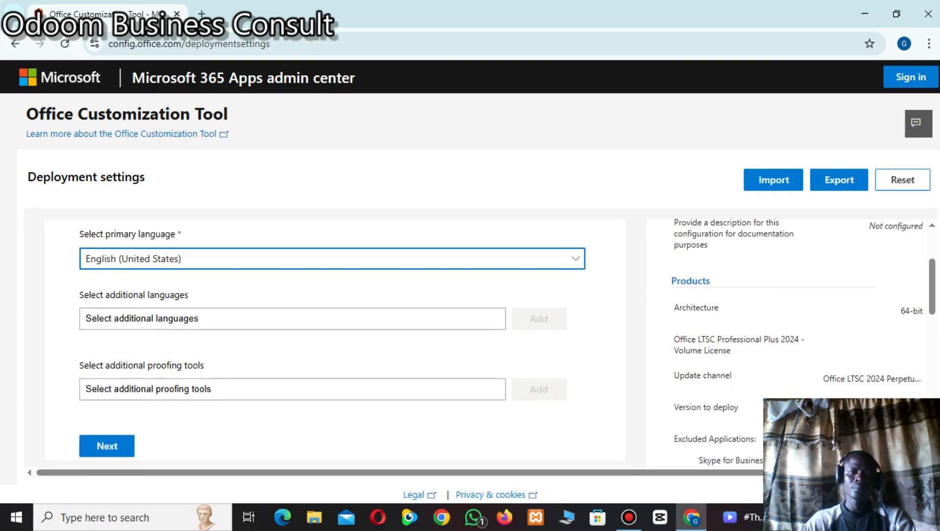
scroll(273, 386, "down", 3)
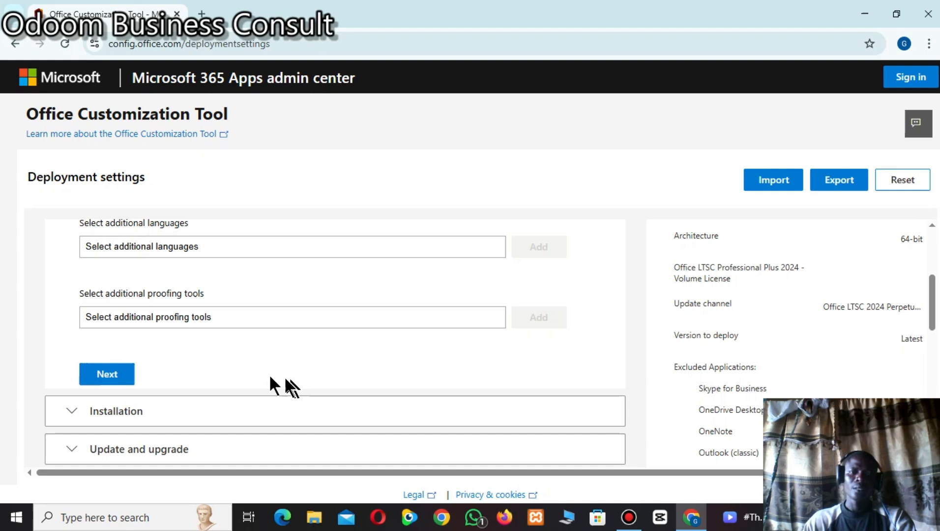
left_click(95, 380)
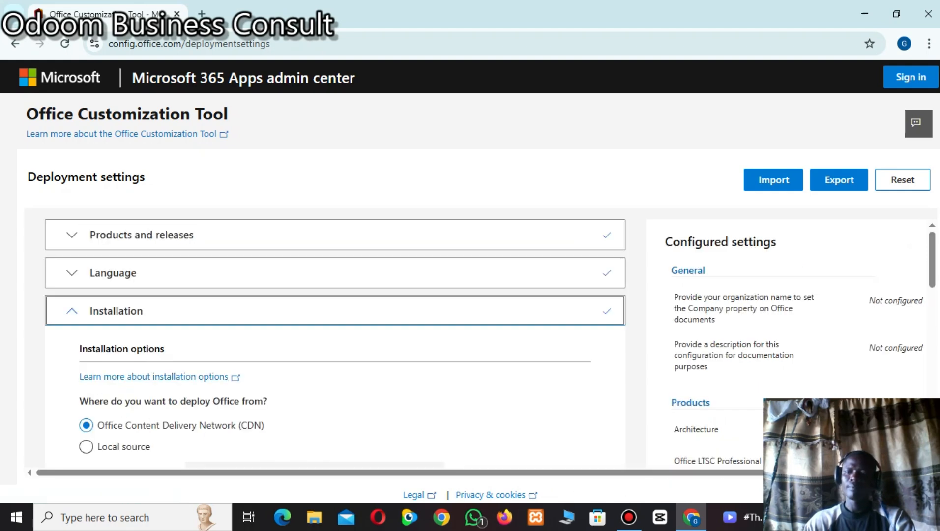
- Keep the Office Content Delivery Network (CDN) as the installation source and continue to the update and upgrade options
scroll(334, 344, "down", 3)
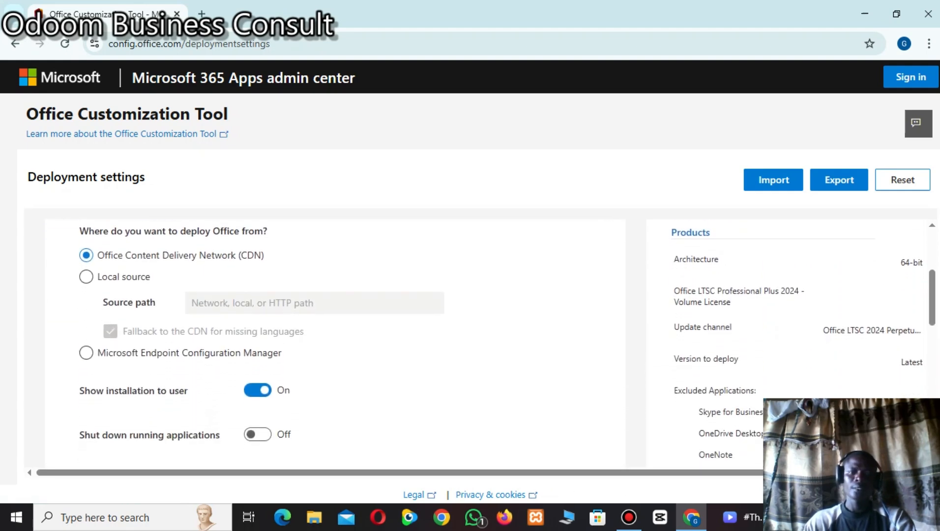
scroll(334, 344, "down", 3)
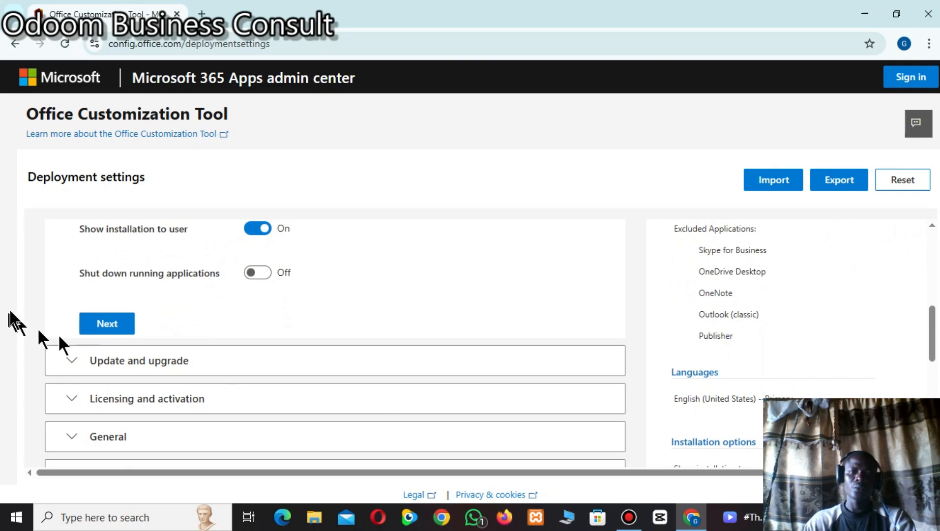
left_click(105, 325)
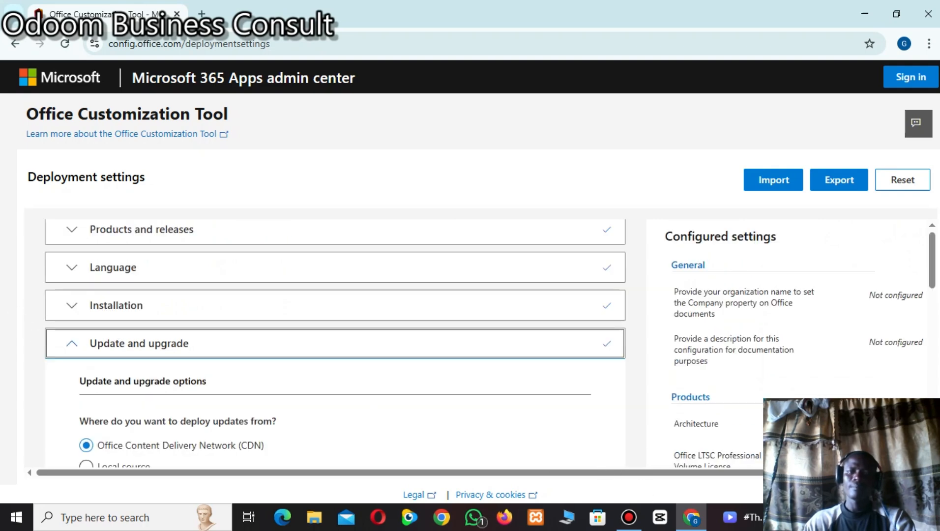
- Turn off uninstalling MSI versions of Office, including Visio and Project, and continue to licensing and activation
scroll(335, 344, "down", 5)
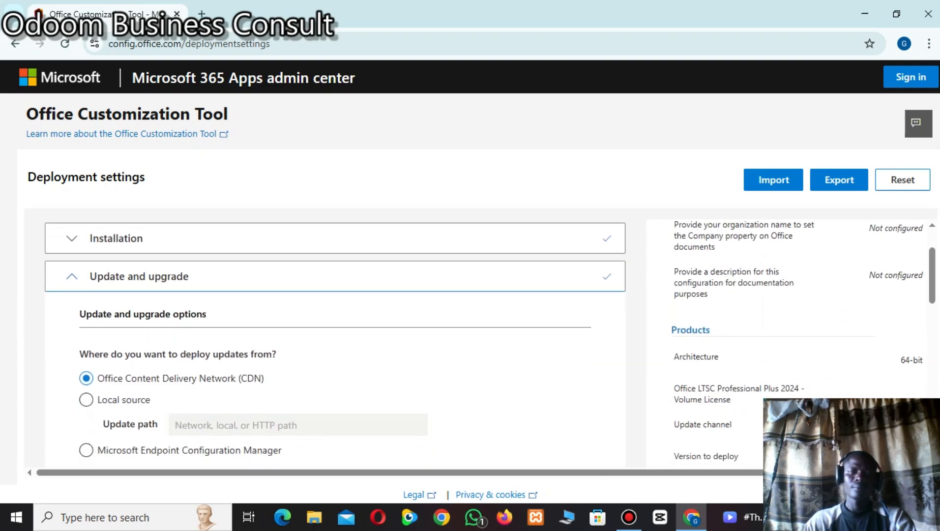
scroll(334, 344, "down", 2)
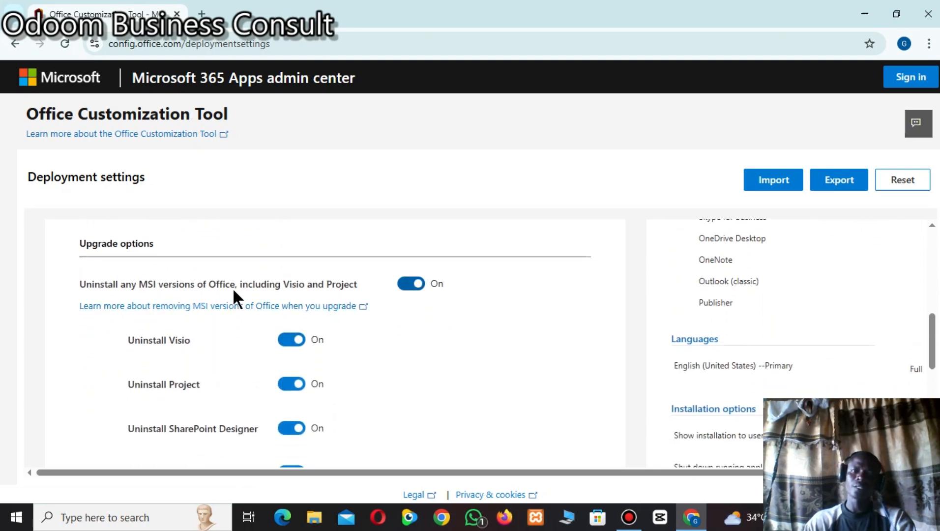
left_click(401, 285)
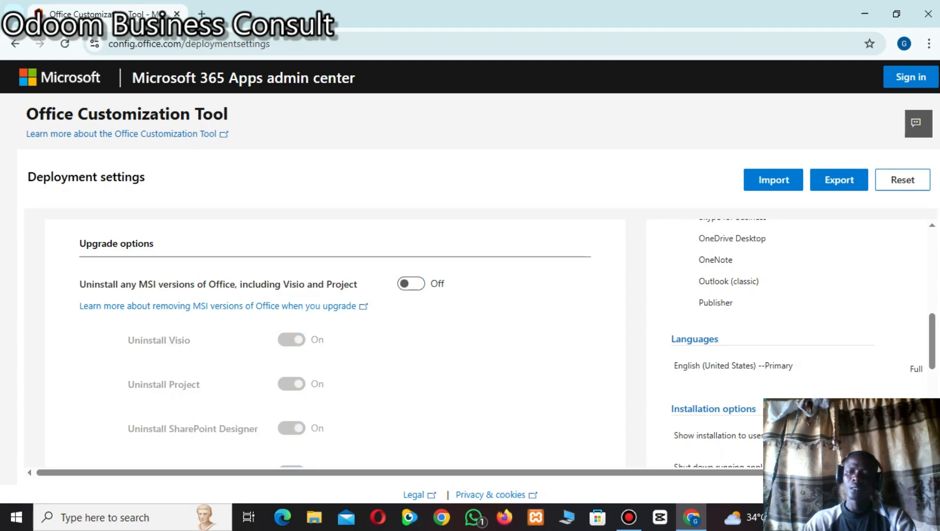
scroll(335, 344, "down", 5)
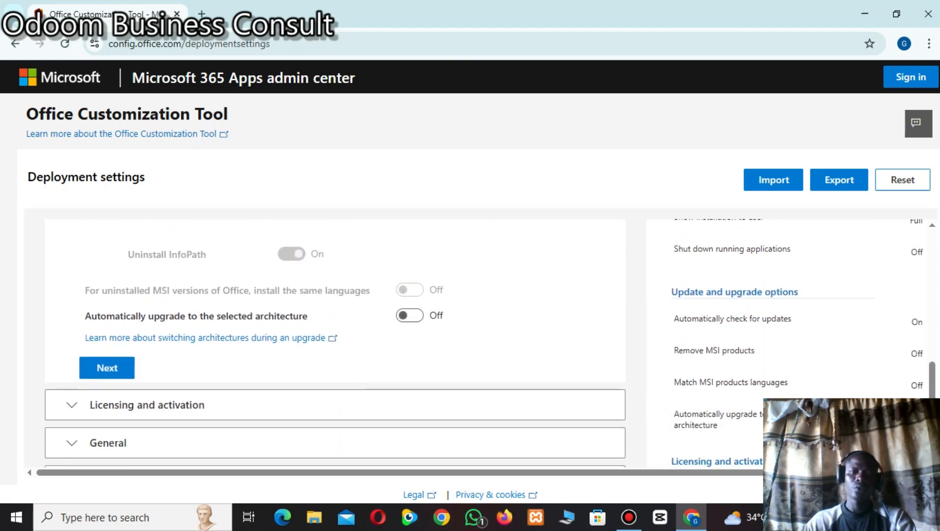
left_click(107, 365)
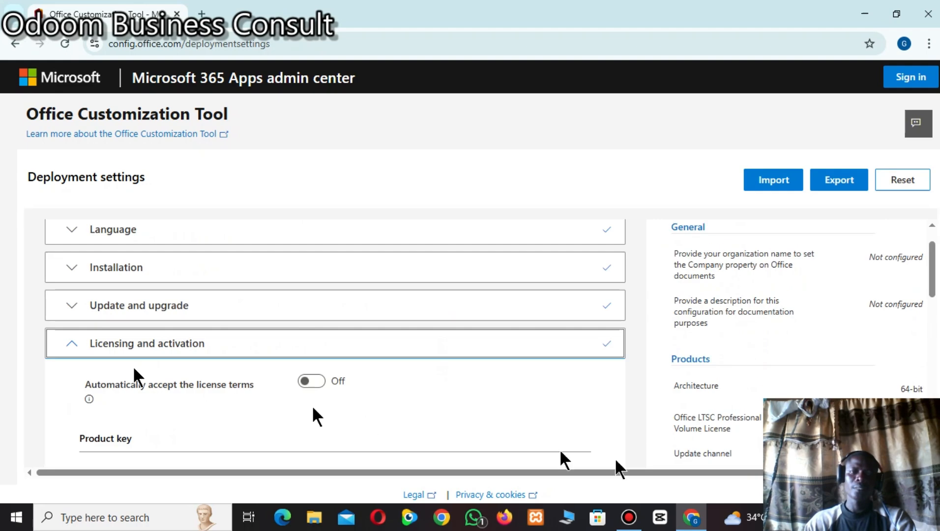
- Keep KMS as the product key type for Office LTSC Professional Plus 2024 with user-based activation and continue to the general settings
scroll(234, 314, "down", 4)
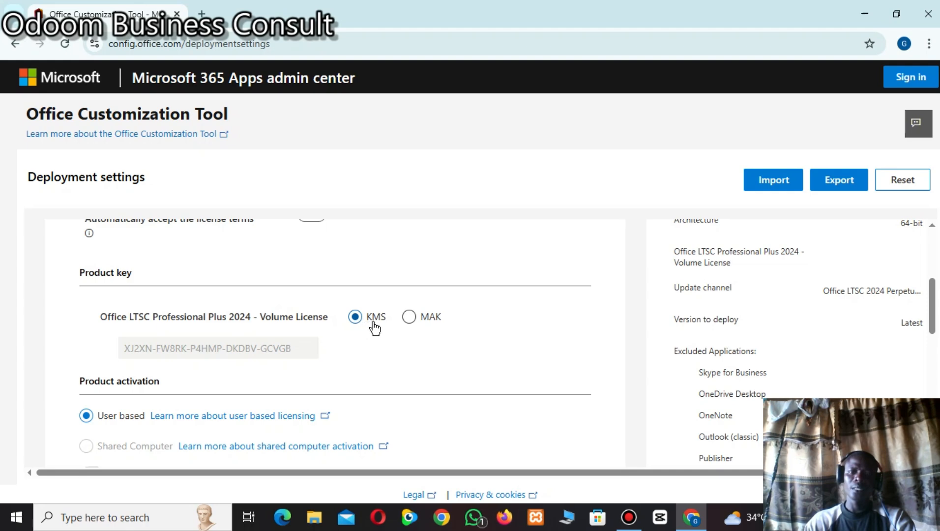
left_click(409, 317)
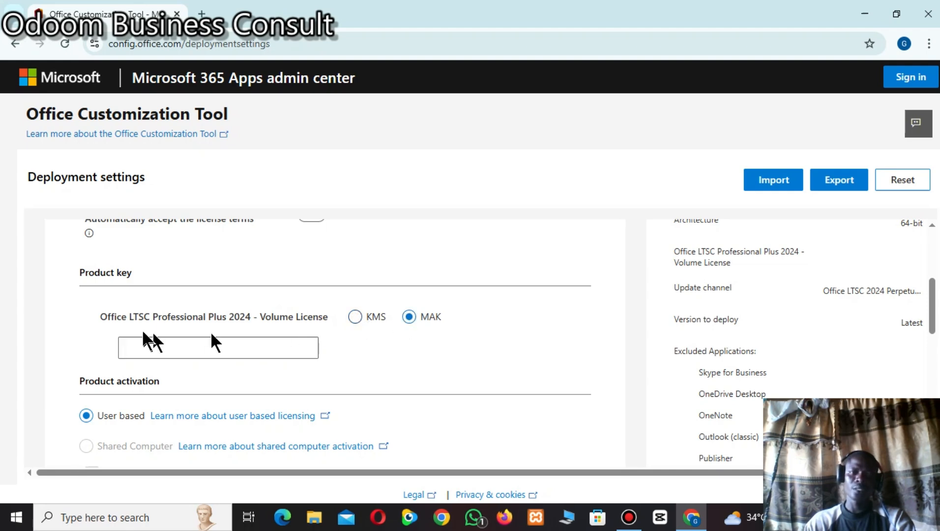
left_click(353, 317)
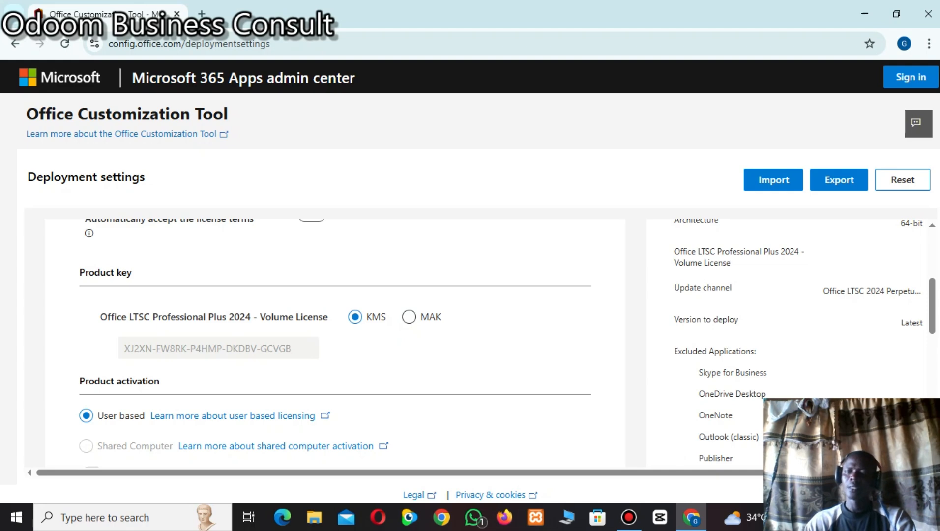
scroll(101, 340, "down", 5)
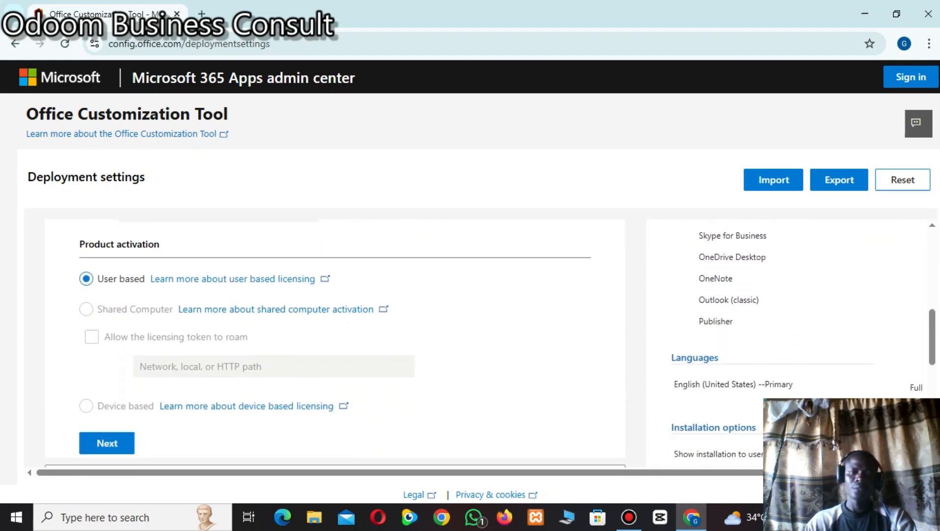
left_click(104, 359)
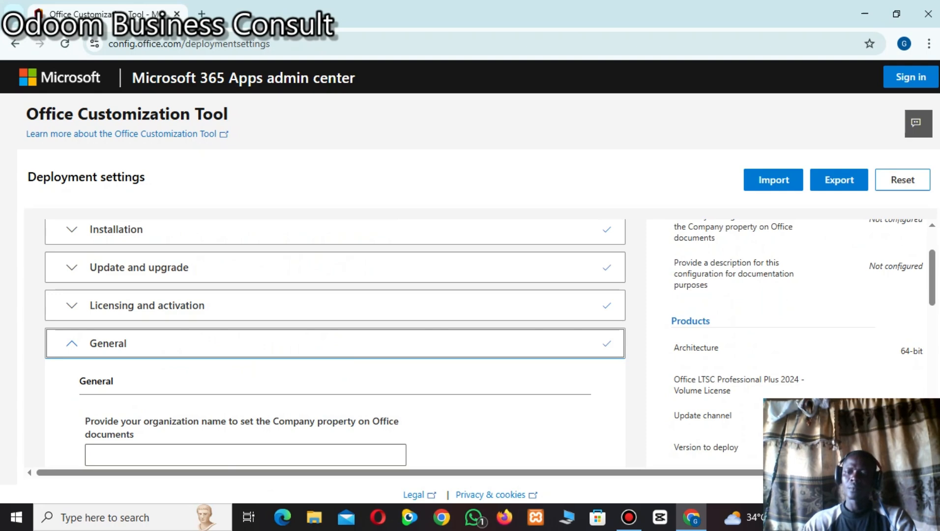
- Leave the general settings and application preferences at their defaults and finish the deployment configuration
scroll(490, 343, "down", 4)
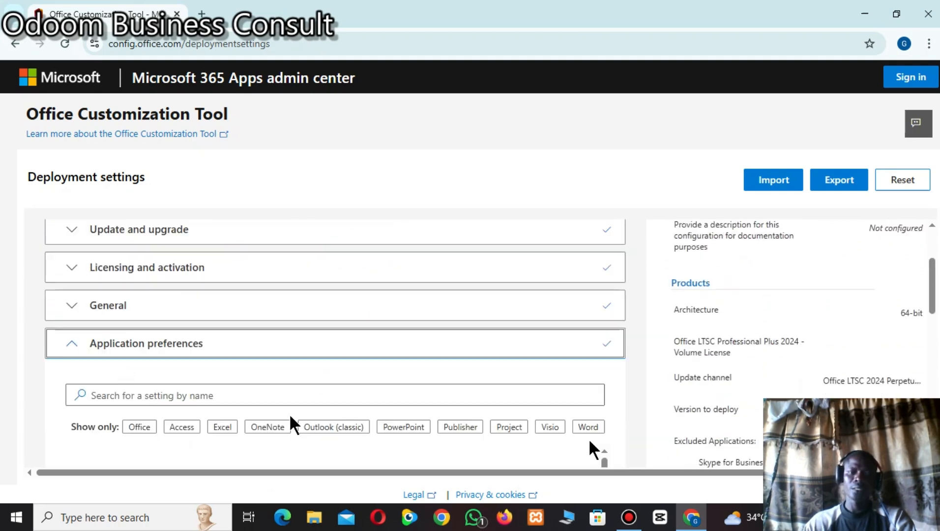
scroll(335, 344, "down", 5)
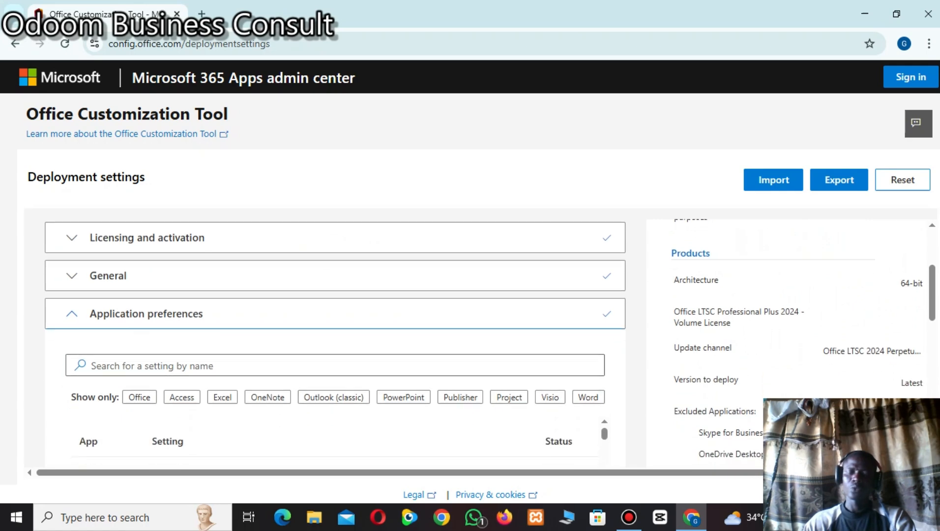
scroll(334, 344, "down", 6)
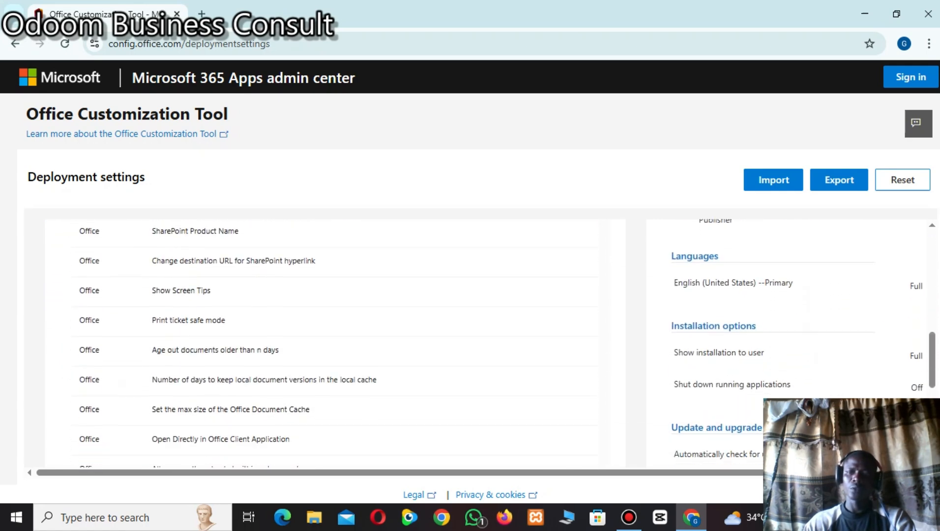
scroll(334, 344, "down", 3)
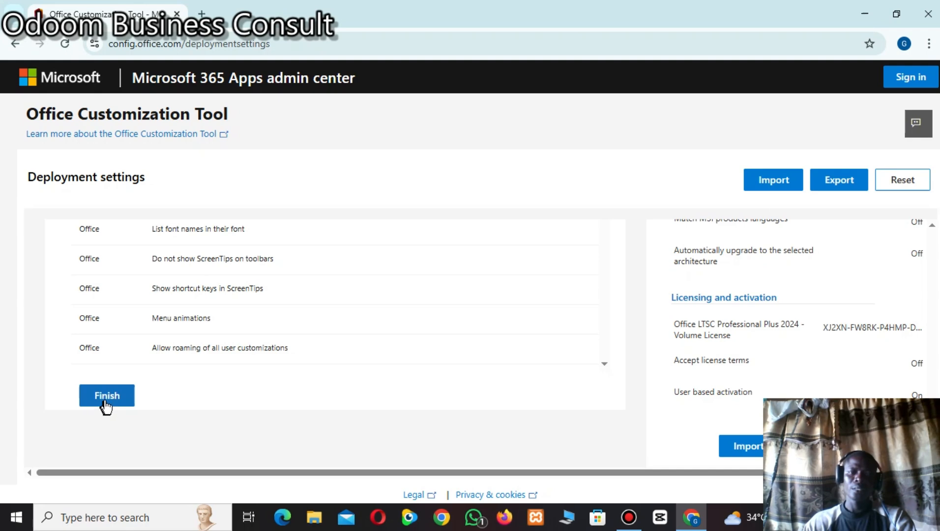
left_click(105, 397)
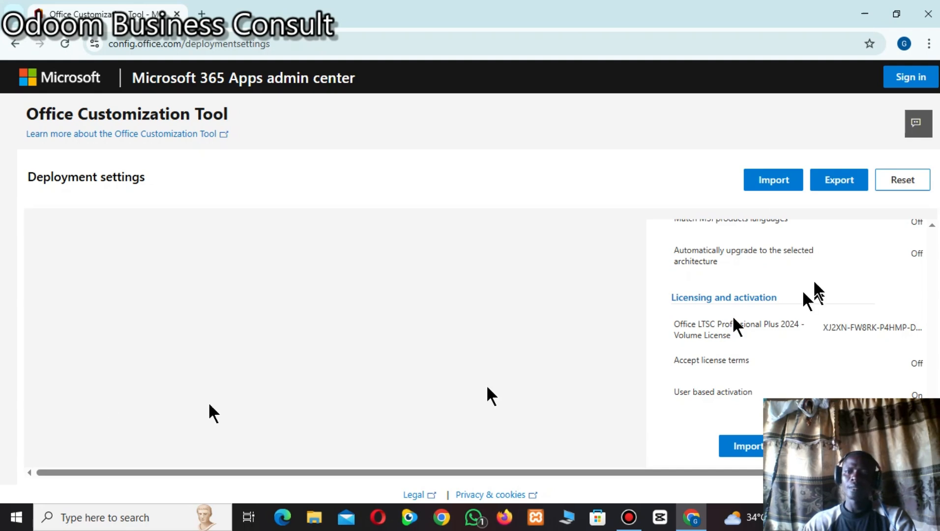
- Export the configuration with Office Open XML default file formats, accepting the license agreement and keeping the file name Configuration
left_click(844, 182)
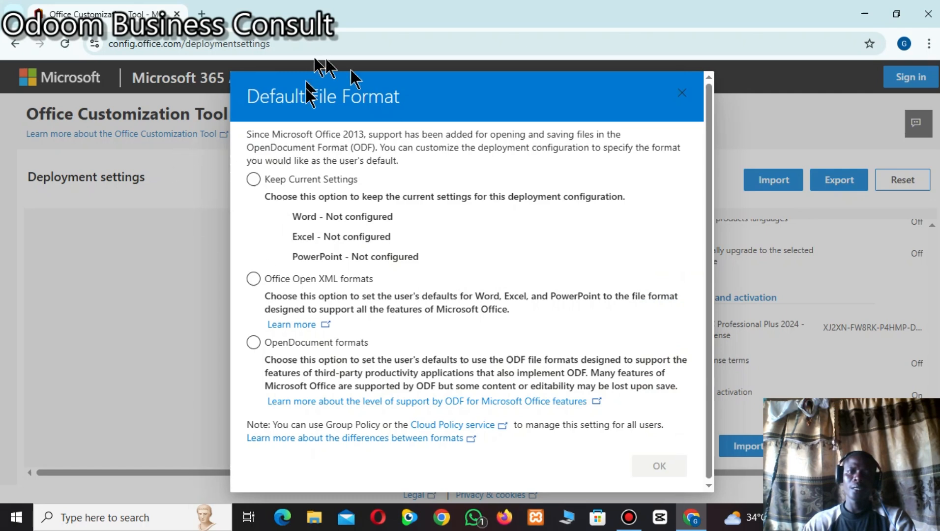
left_click(254, 281)
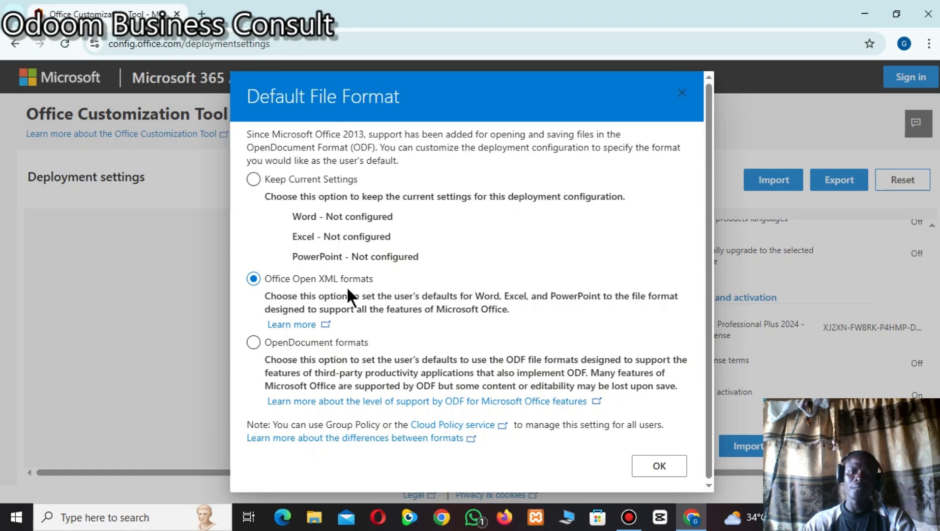
left_click(659, 465)
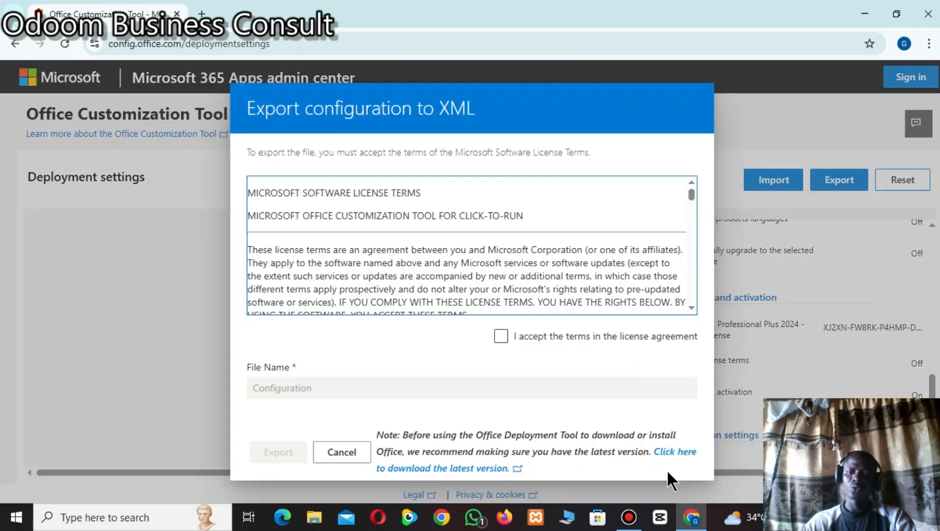
left_click(501, 337)
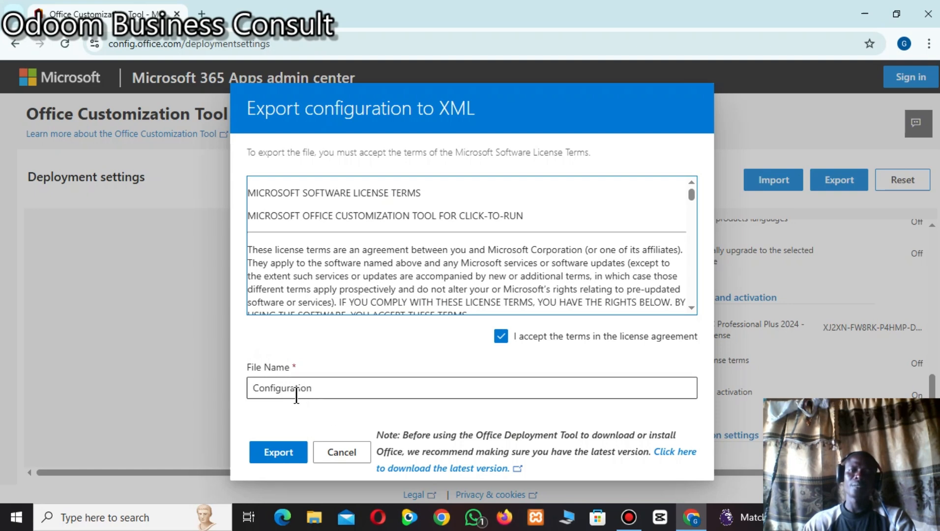
left_click(278, 453)
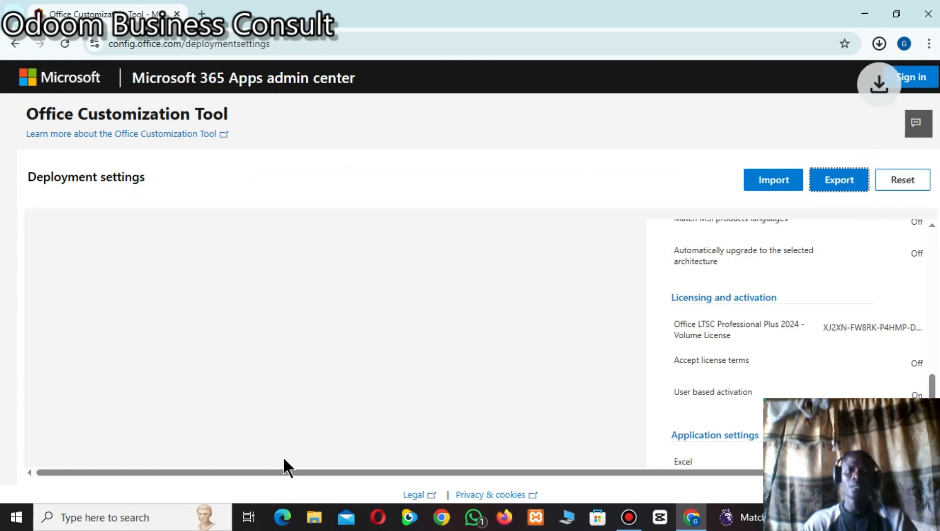
- Copy the exported Configuration file from the Downloads folder and return to the desktop
left_click(878, 43)
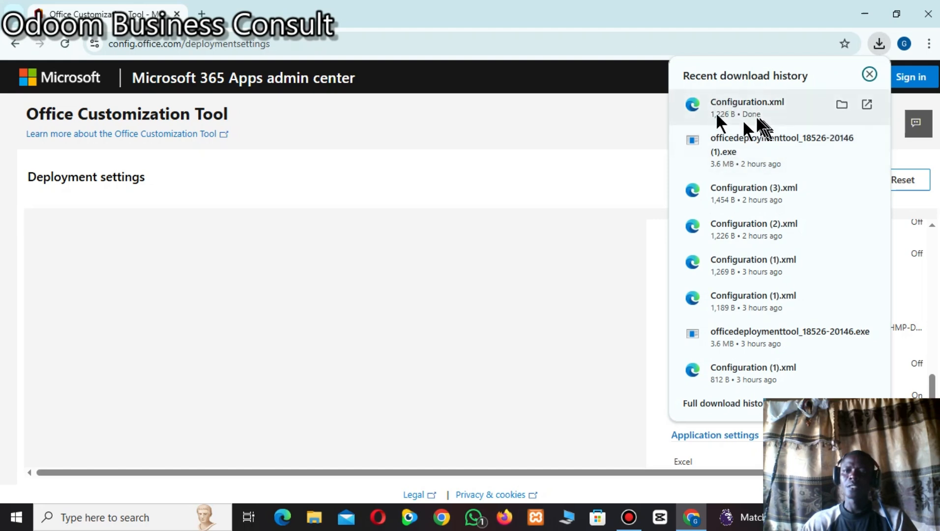
left_click(843, 105)
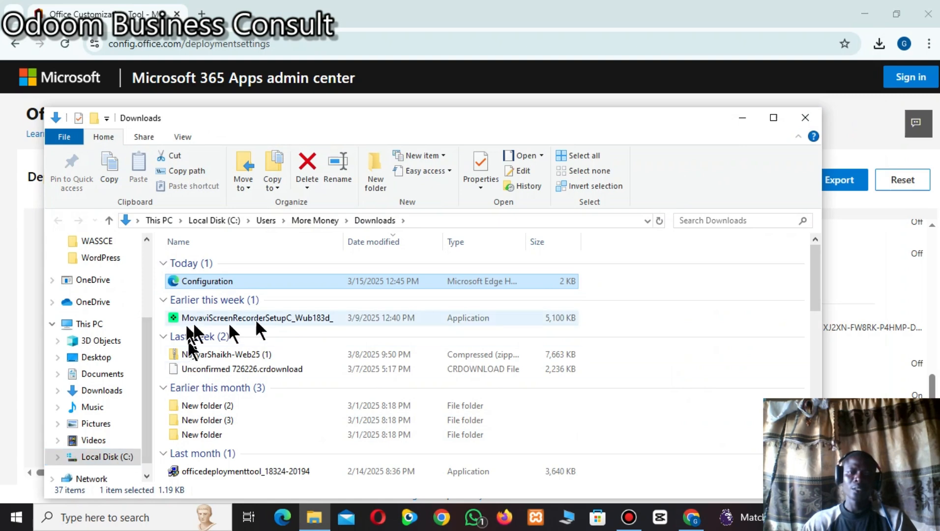
right_click(221, 276)
left_click(263, 194)
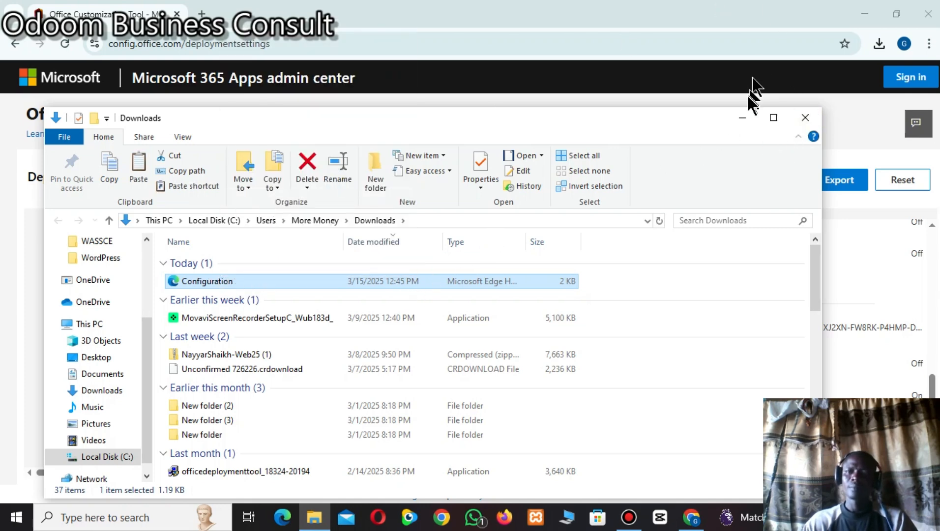
left_click(805, 117)
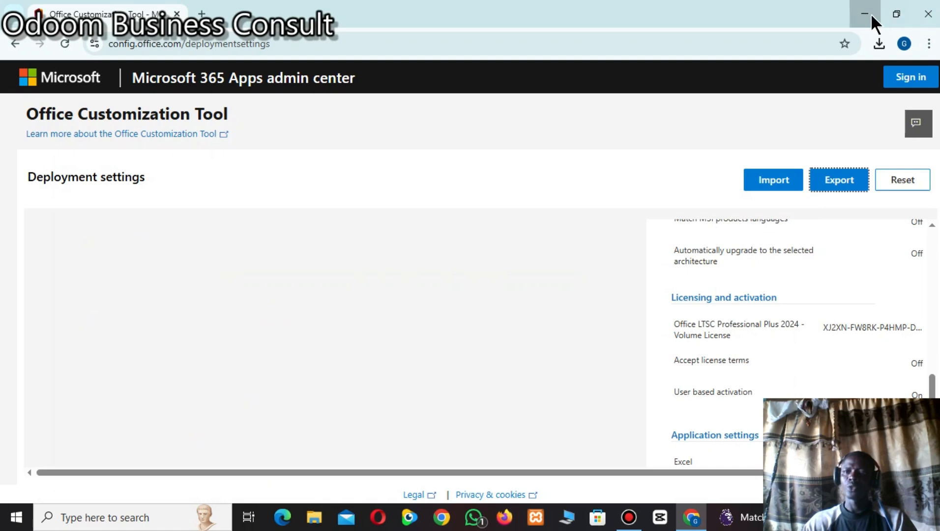
left_click(865, 14)
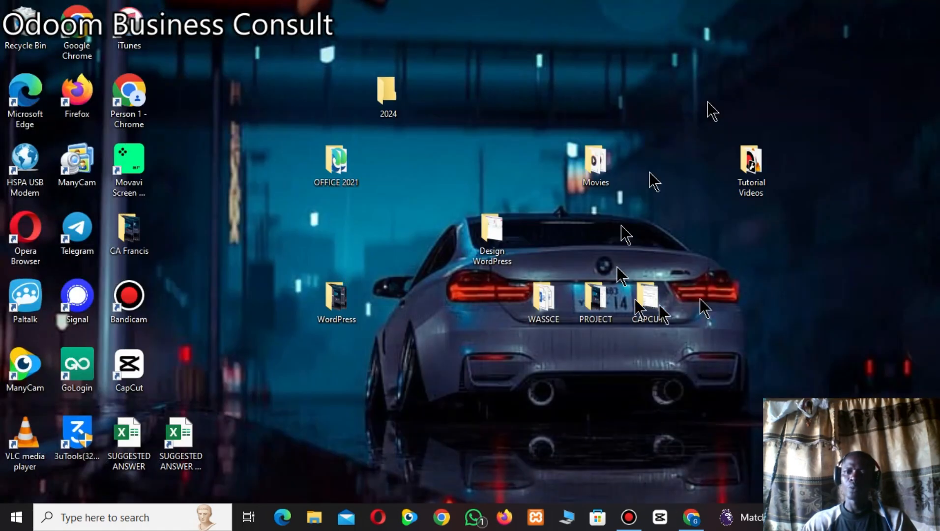
- Paste the Configuration file into the 2024 folder on the desktop and check the folder's contents
right_click(387, 97)
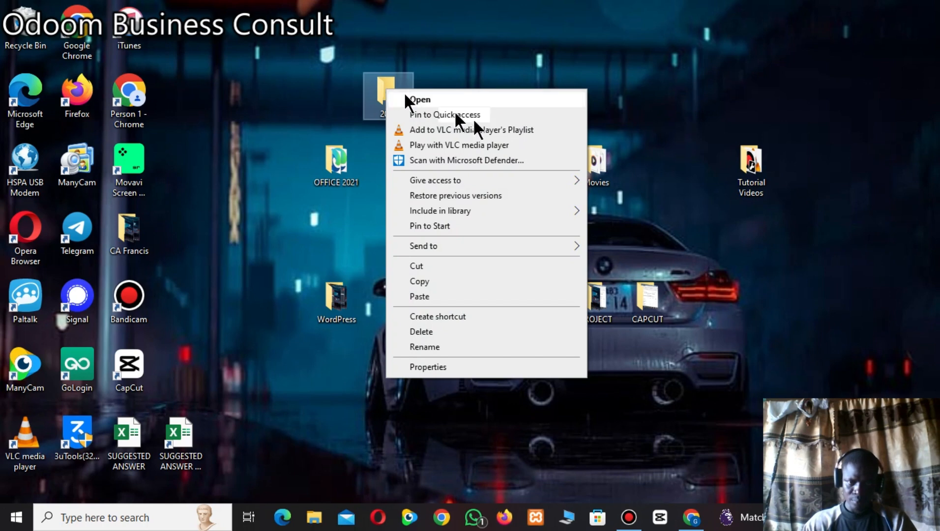
left_click(447, 297)
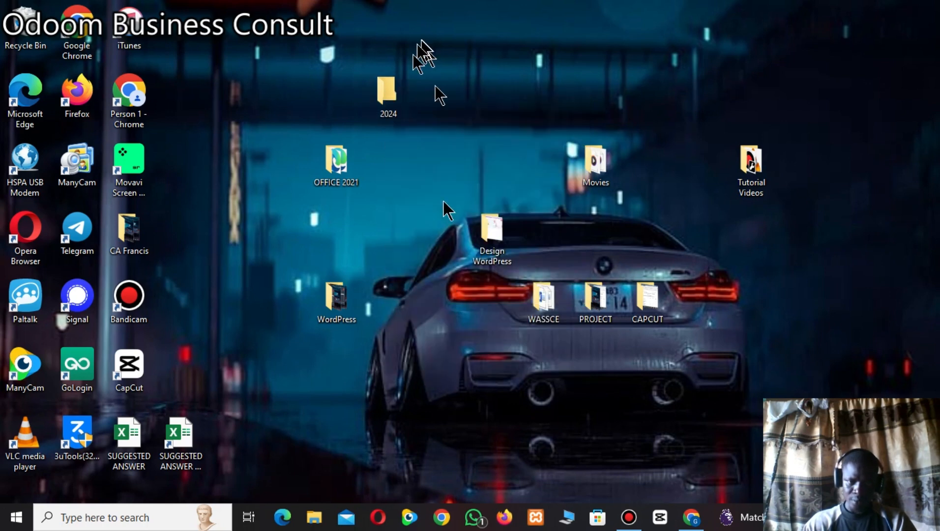
double_click(388, 93)
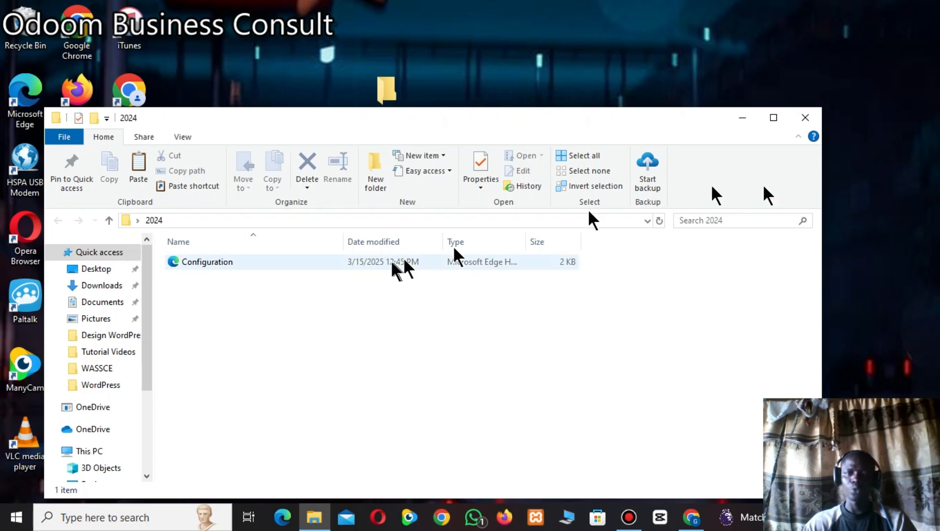
left_click(805, 121)
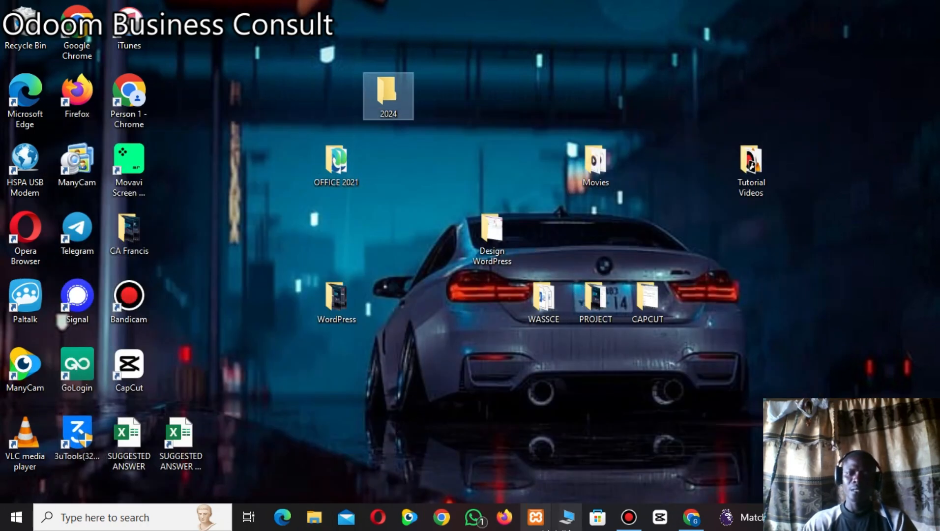
- Switch back to Chrome with the GOE profile
left_click(440, 520)
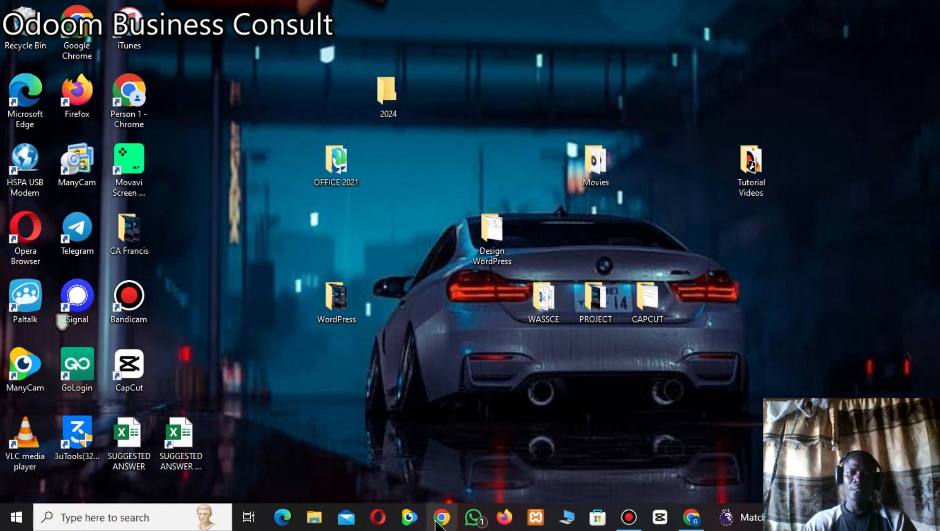
left_click(779, 22)
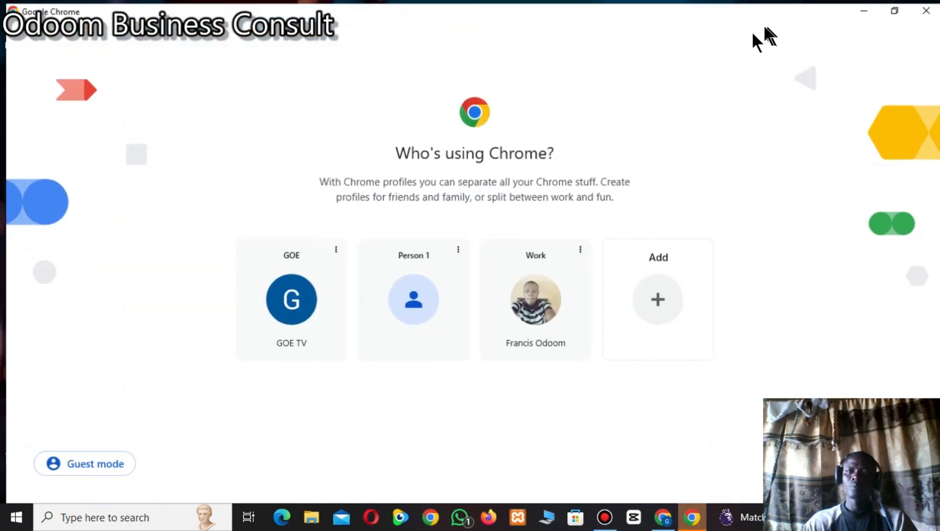
left_click(277, 311)
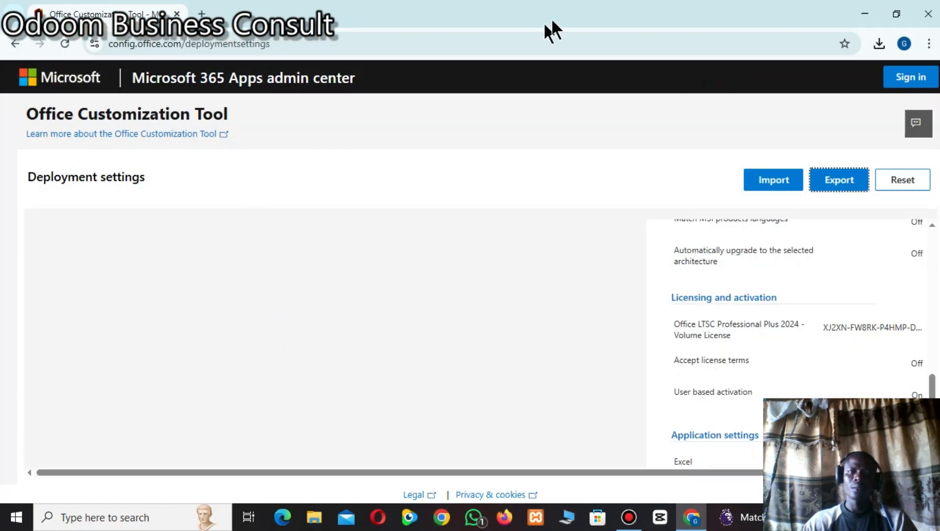
- Search for the office deployment tool in a new browser tab and download its English version from the Microsoft Download Center
left_click(201, 14)
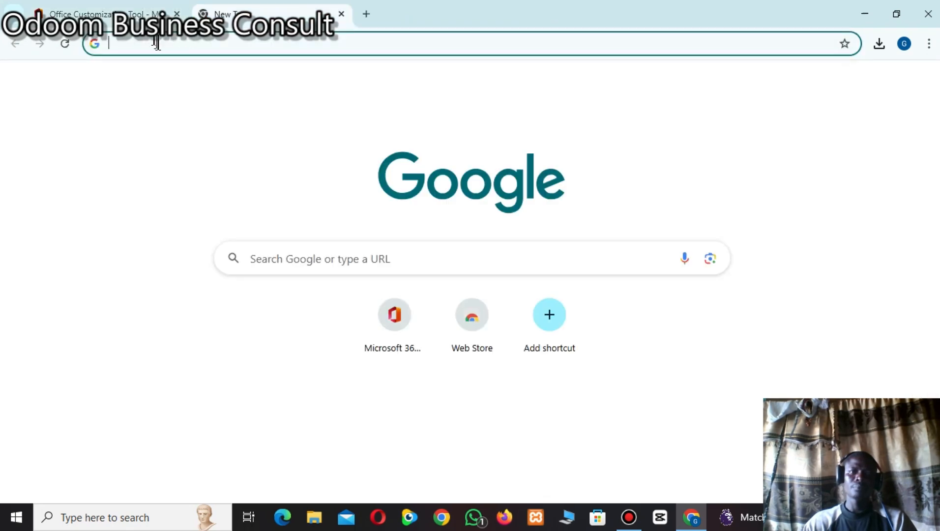
left_click(257, 264)
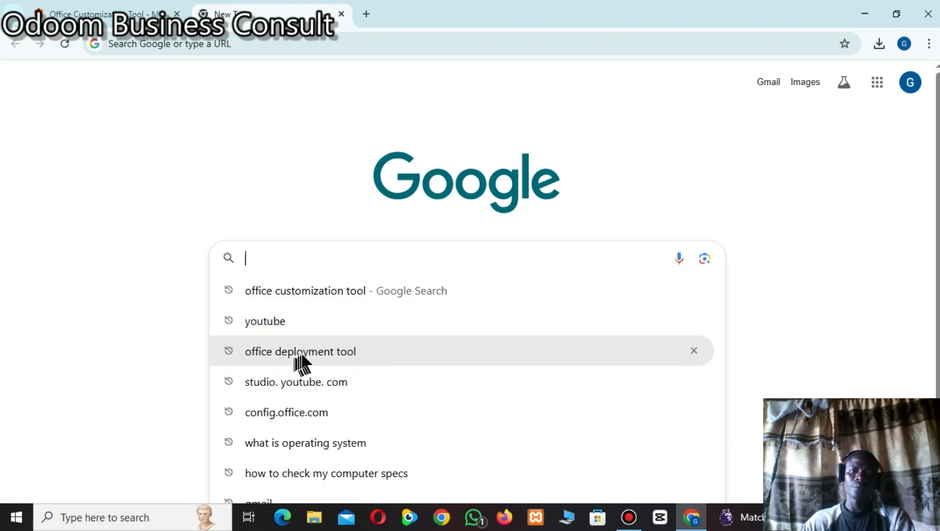
left_click(302, 363)
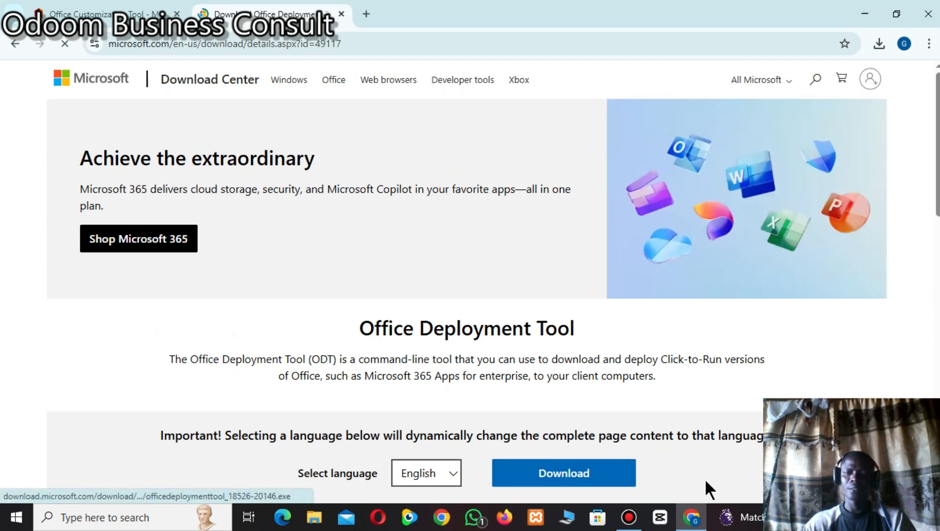
scroll(467, 282, "down", 2)
scroll(467, 281, "down", 1)
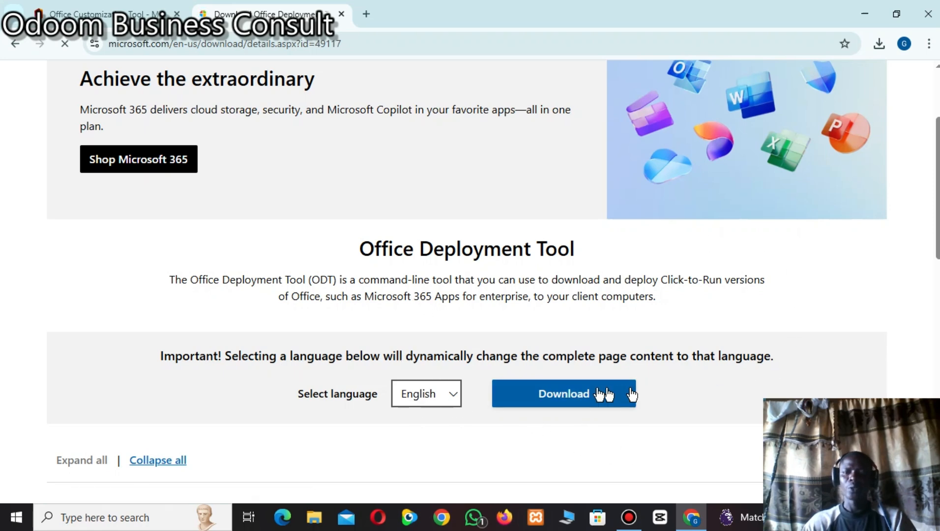
left_click(569, 401)
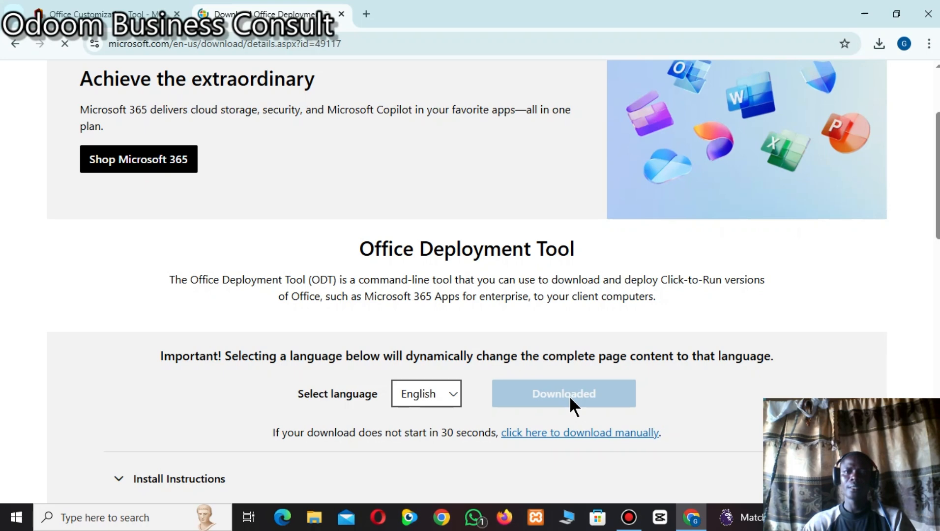
left_click(885, 44)
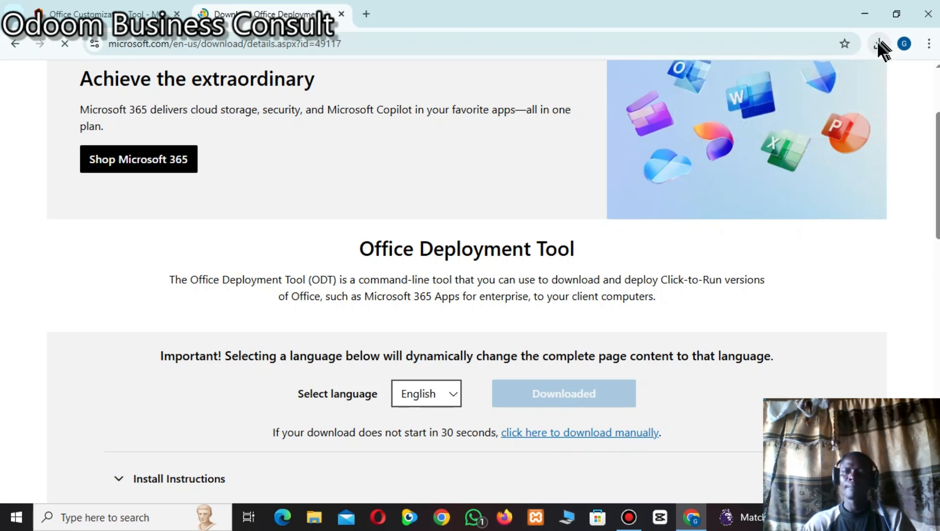
left_click(880, 44)
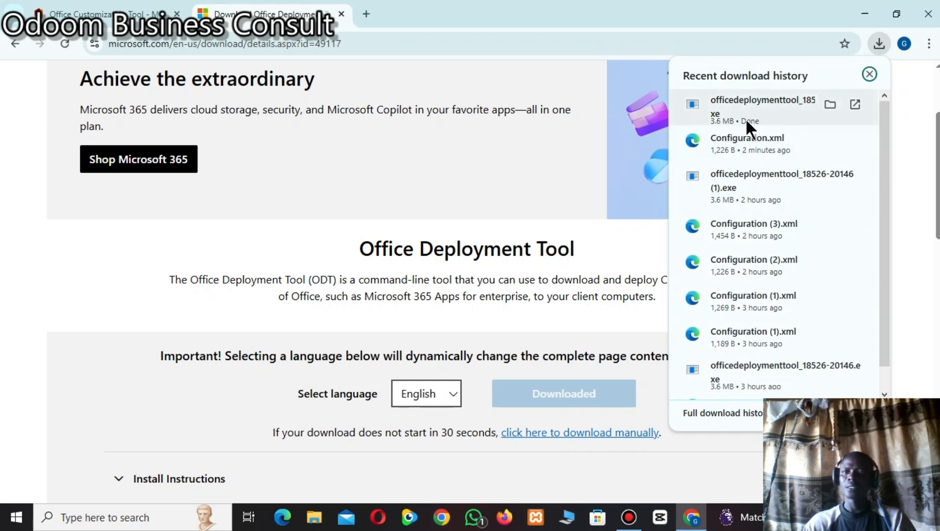
left_click(831, 110)
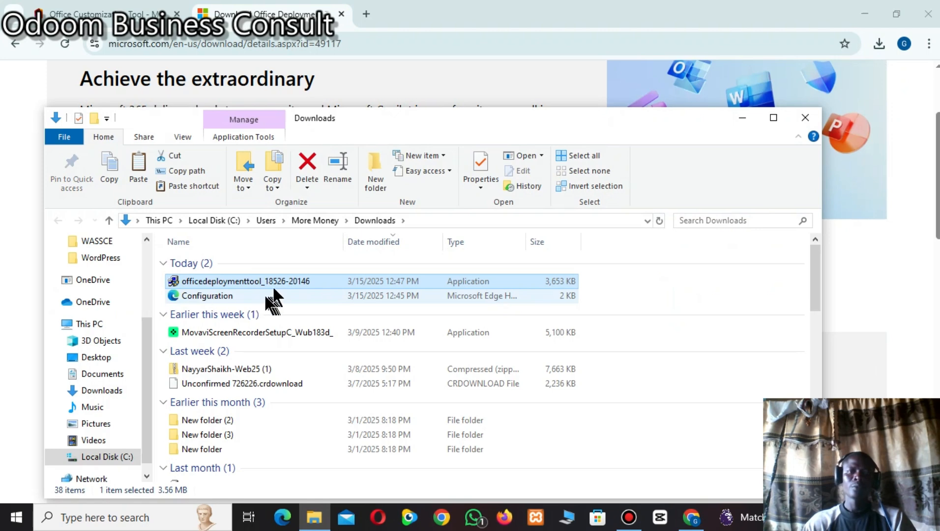
left_click_drag(392, 117, 405, 60)
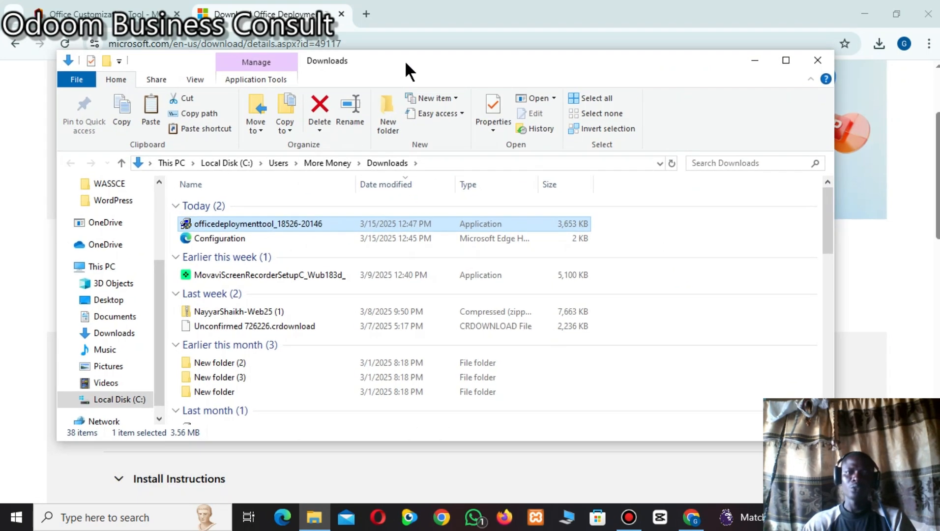
right_click(276, 217)
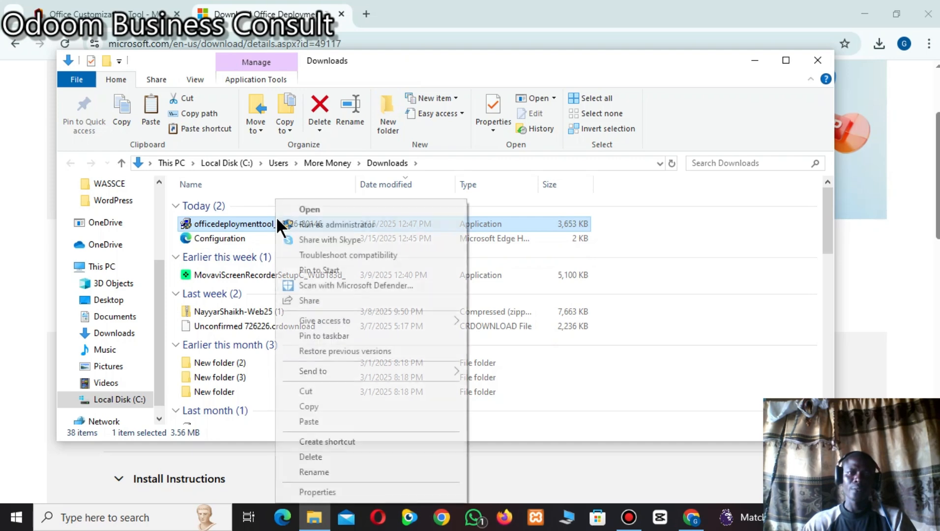
left_click(331, 225)
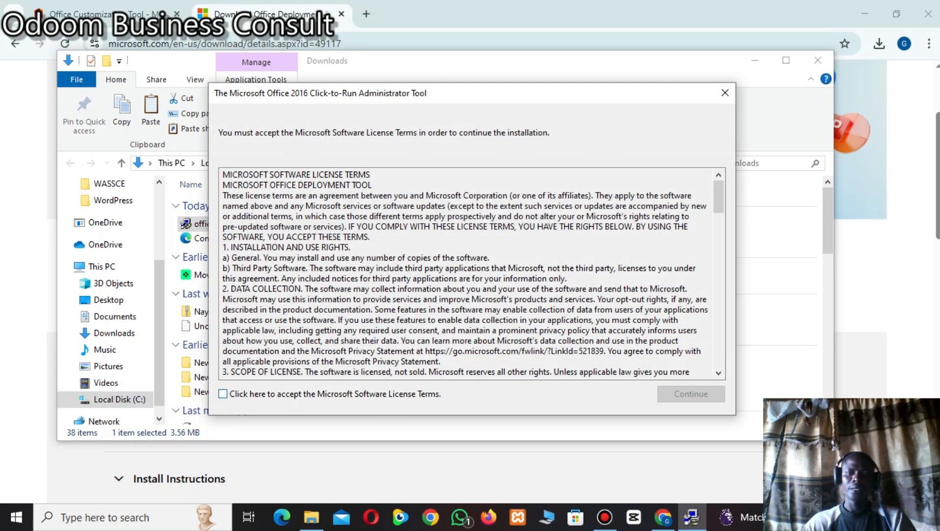
- Accept the Microsoft Software License Terms and extract the deployment tool's files into the 2024 folder on the desktop
left_click(222, 394)
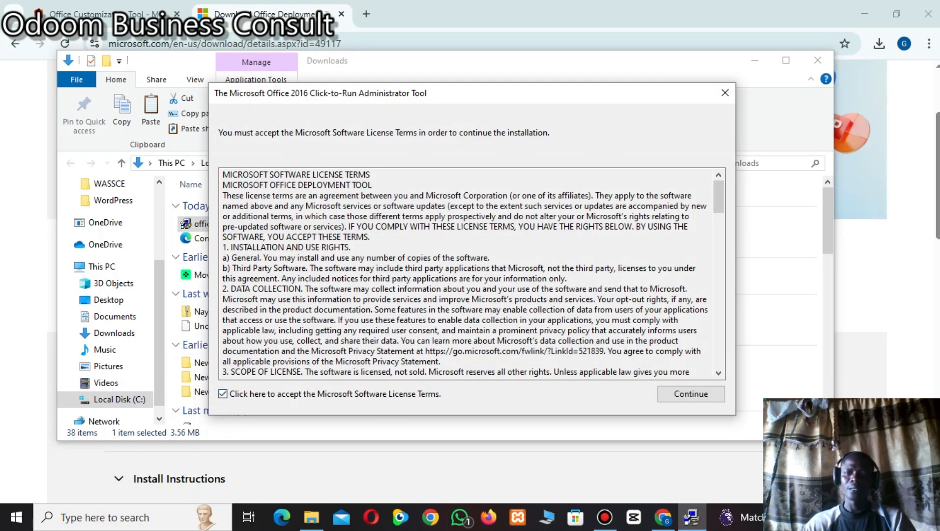
left_click(691, 394)
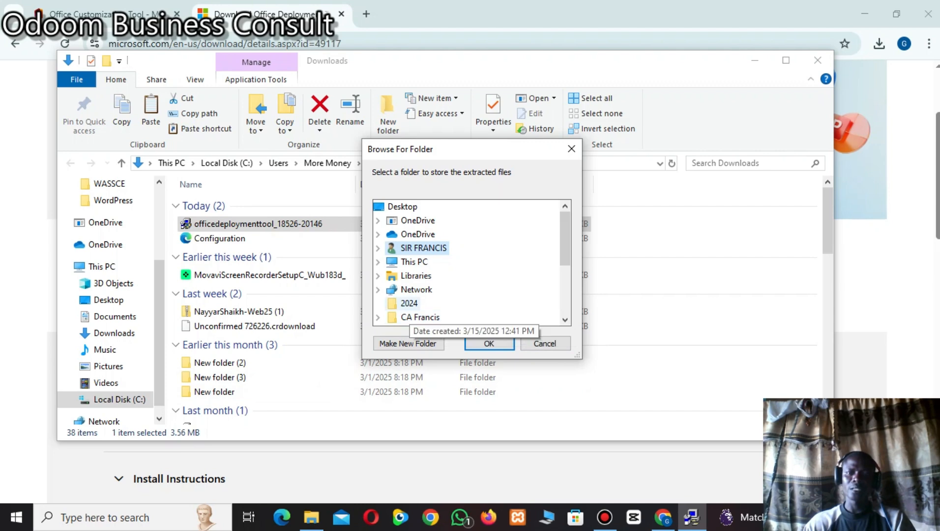
left_click(409, 304)
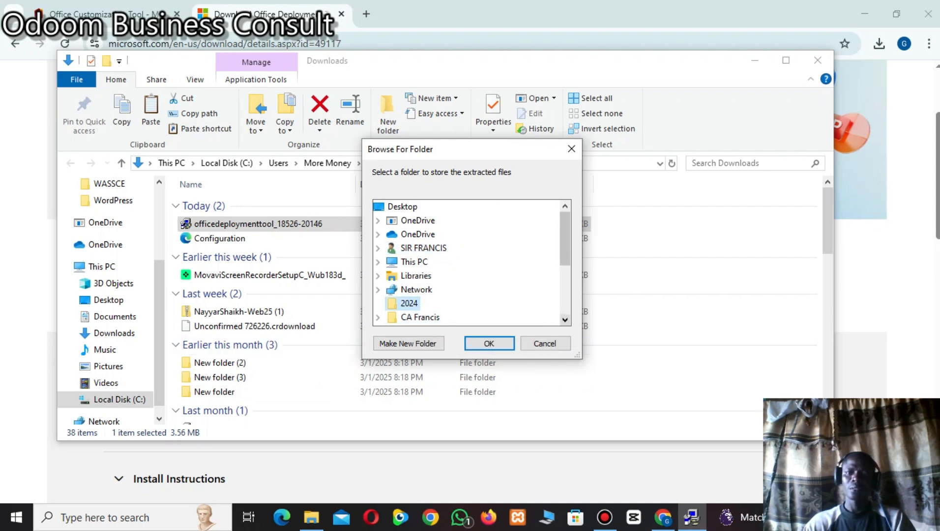
scroll(409, 303, "down", 1)
scroll(472, 262, "down", 2)
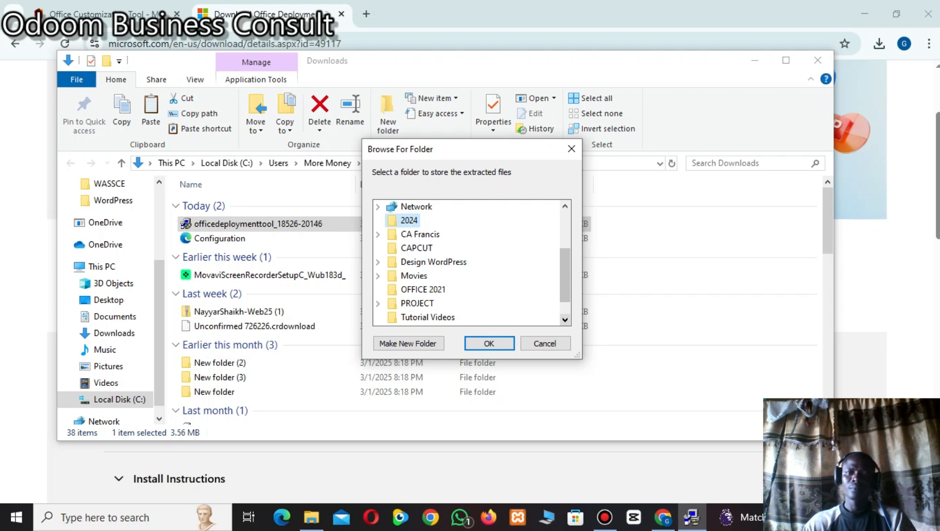
scroll(472, 262, "down", 1)
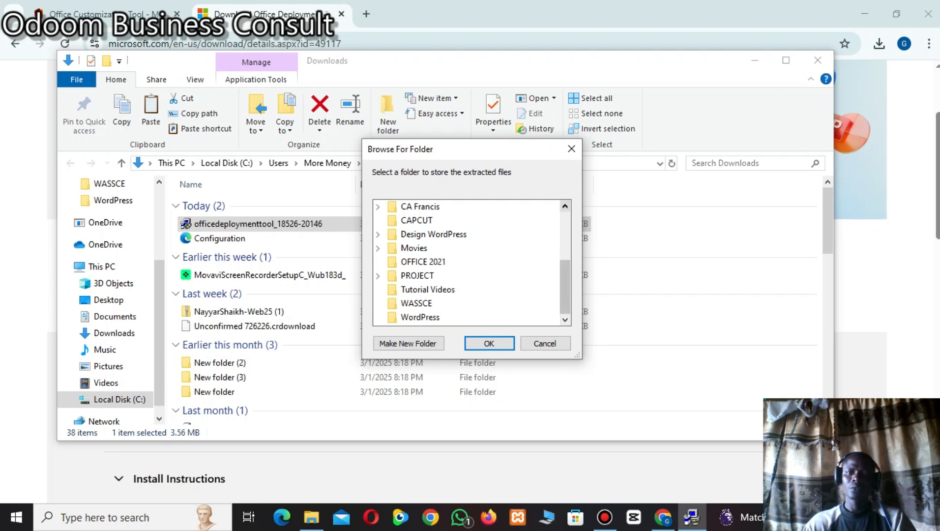
scroll(472, 262, "up", 2)
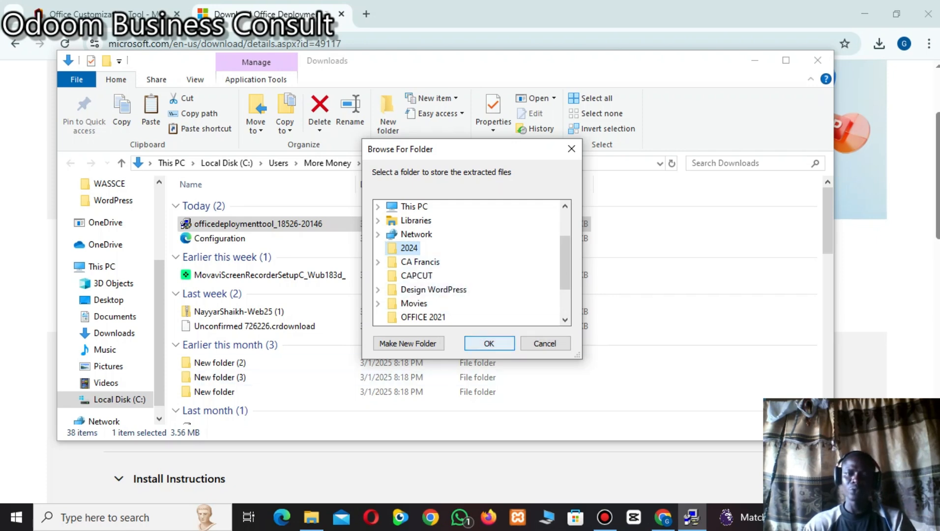
key("Return")
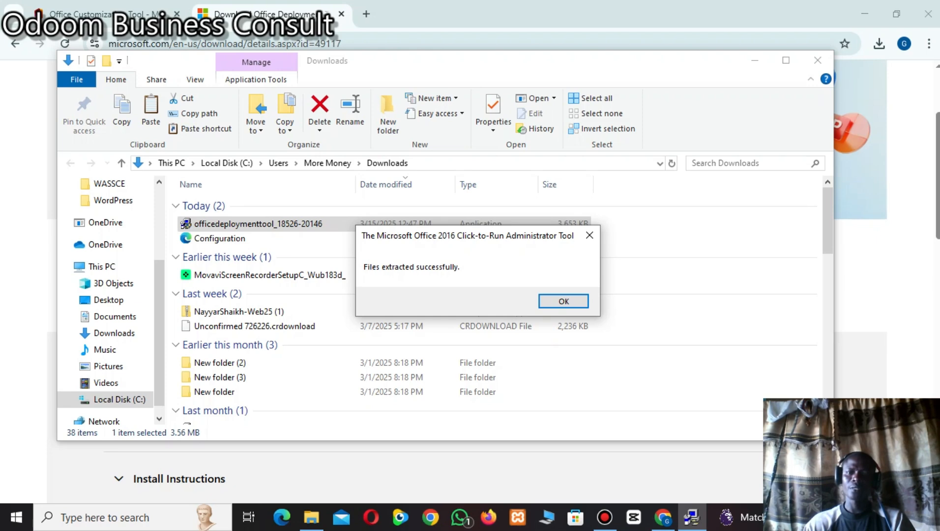
left_click(563, 301)
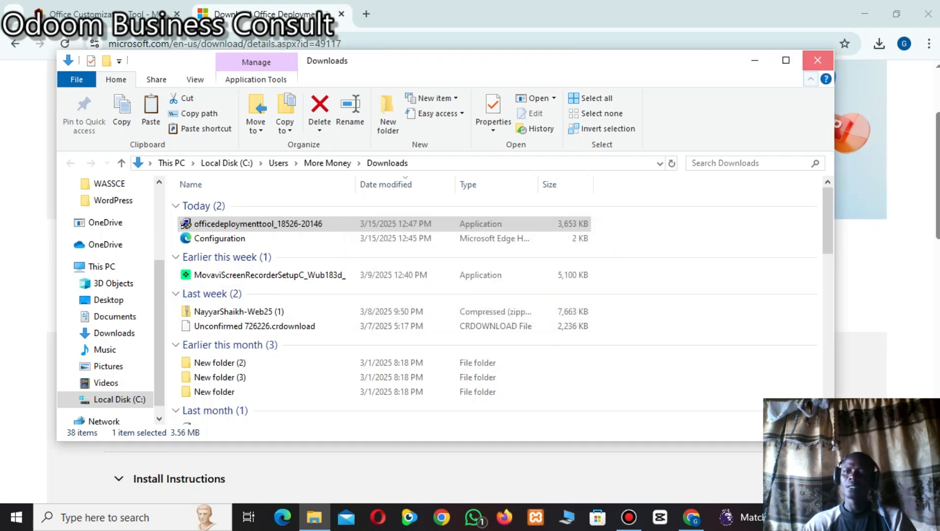
- Close the Downloads folder and the browser, and check the extracted files in the desktop 2024 folder
left_click(818, 60)
left_click(929, 14)
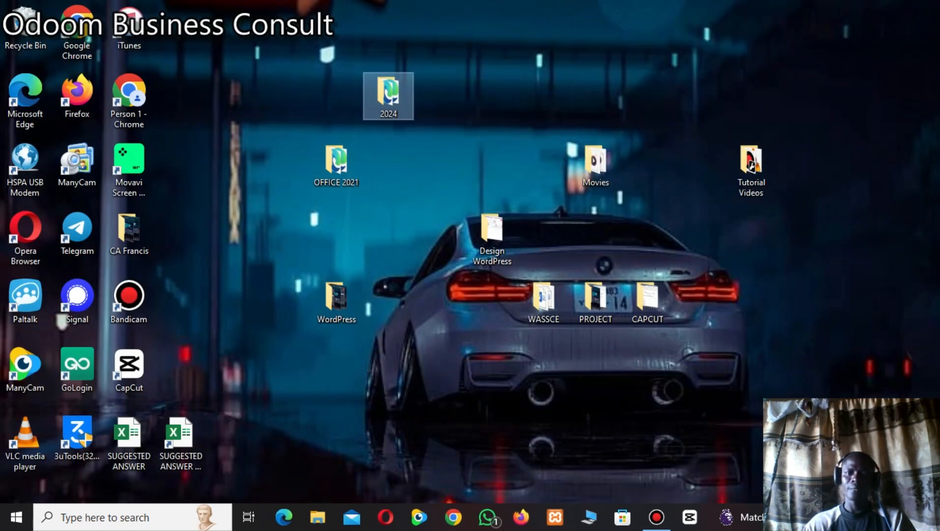
double_click(388, 102)
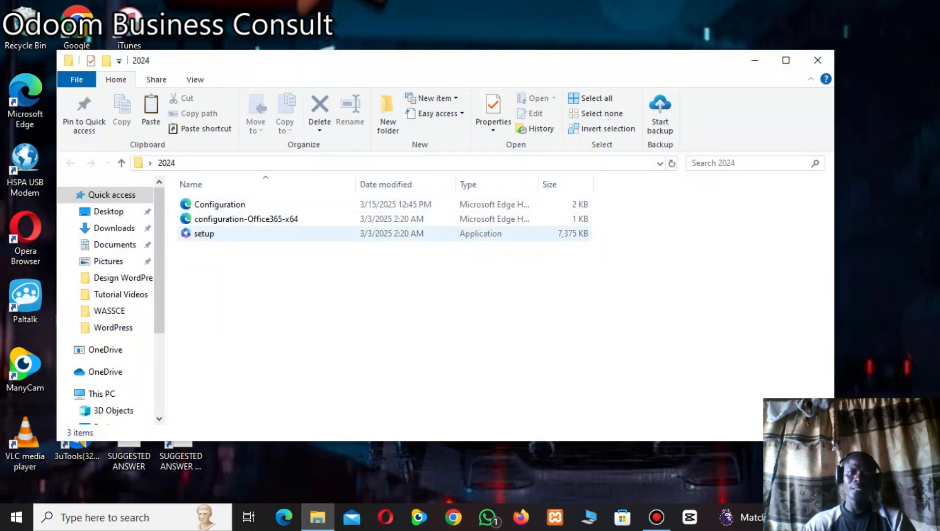
left_click(818, 60)
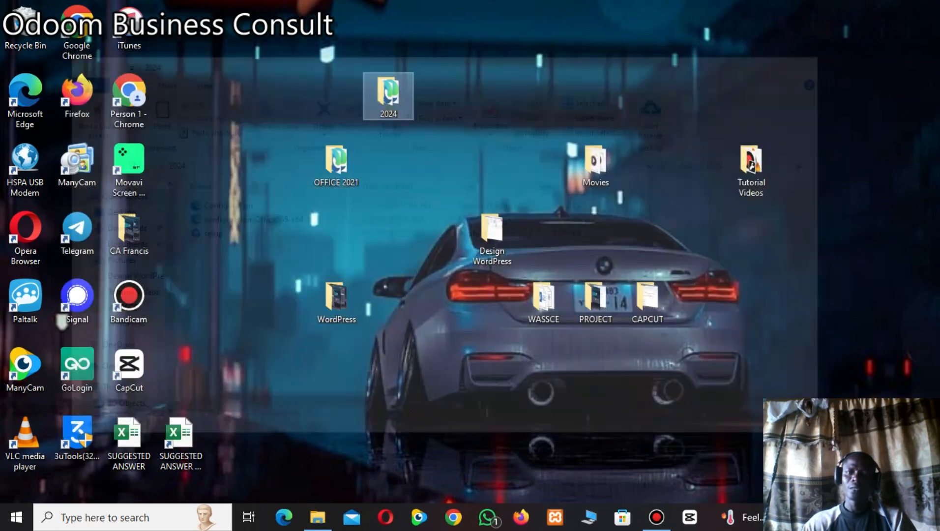
- Rename the 2024 folder on the desktop as OFFICE 2024
right_click(387, 98)
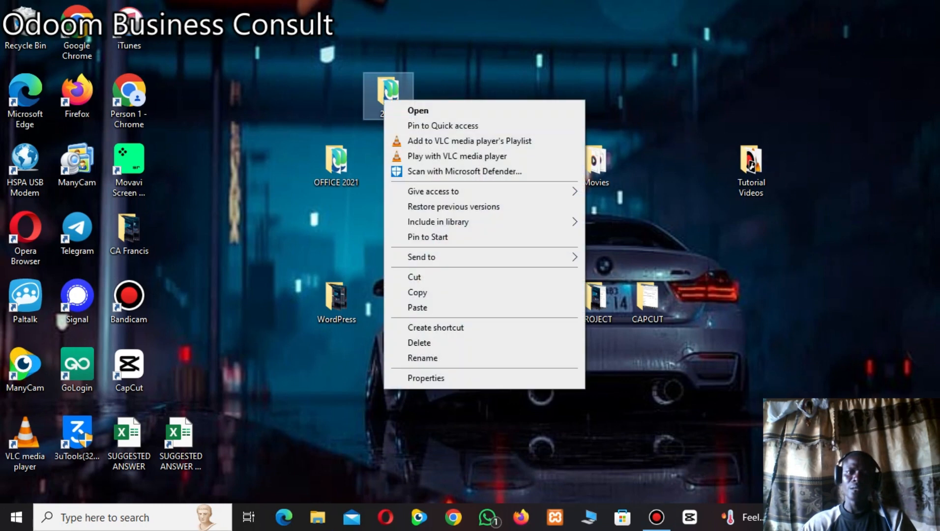
left_click(423, 358)
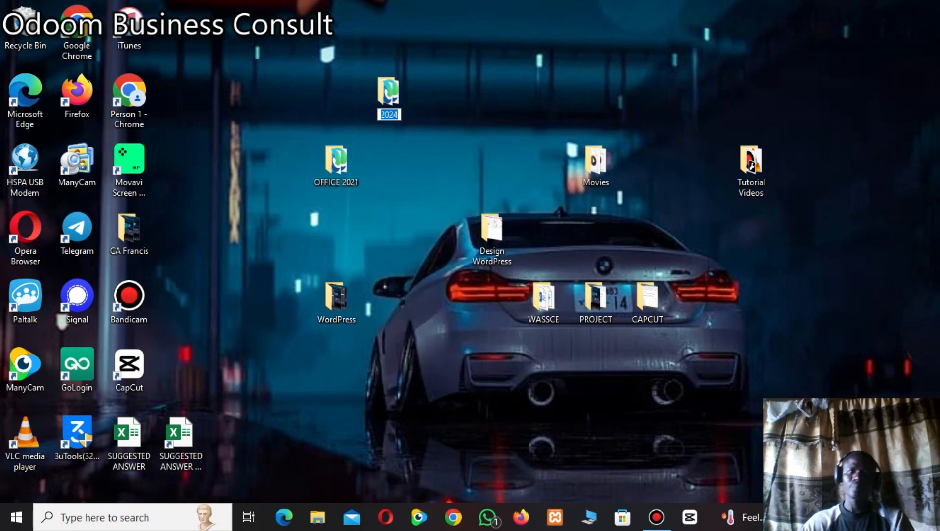
type("OF")
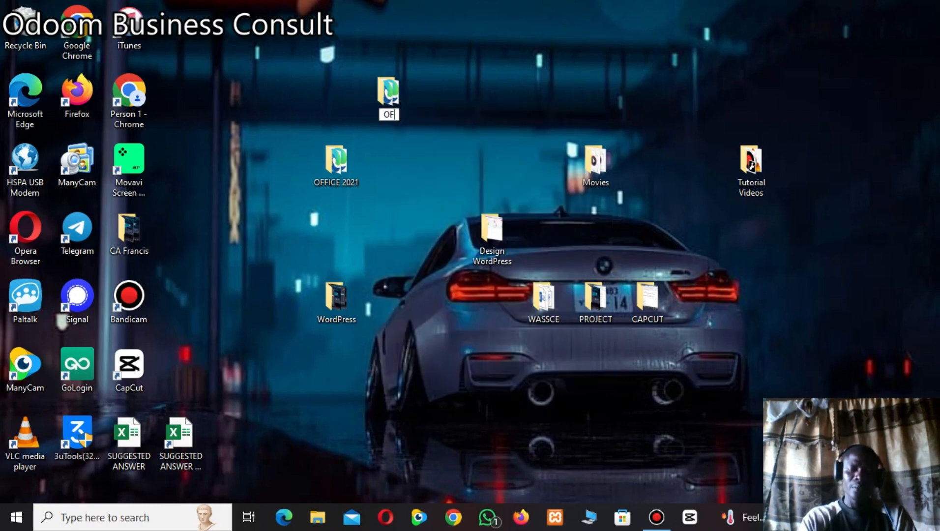
type("FICE")
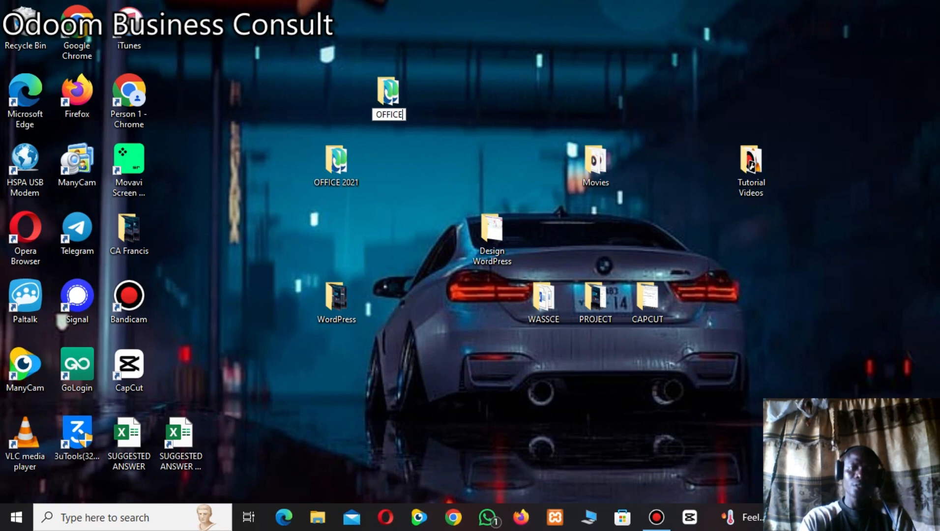
type(" 202")
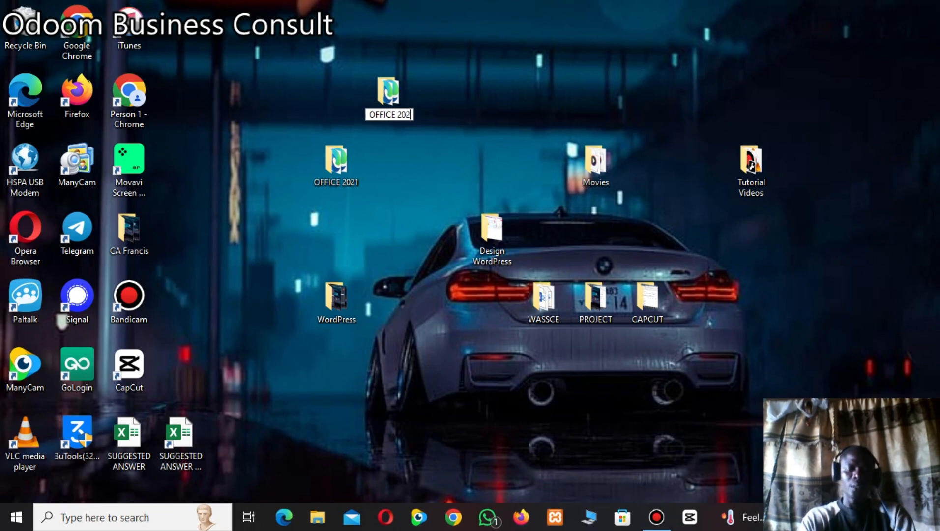
type("4")
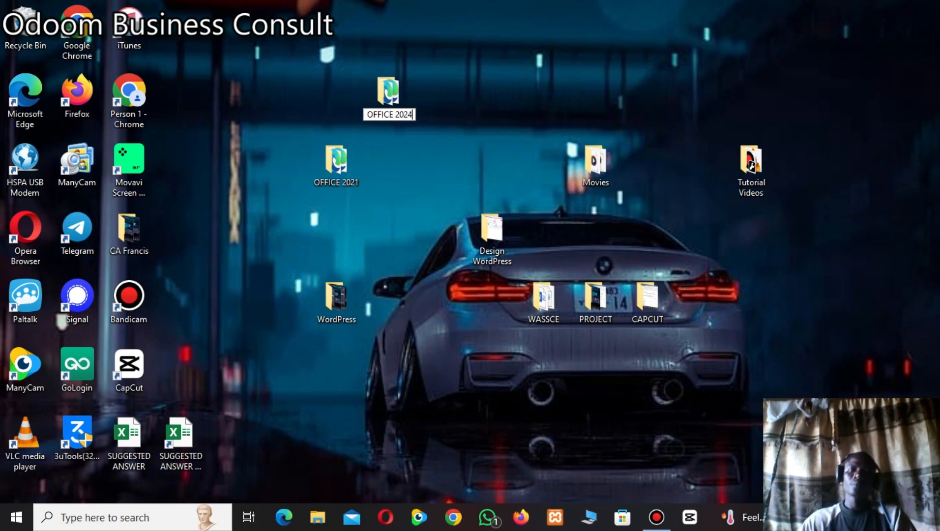
key("Return")
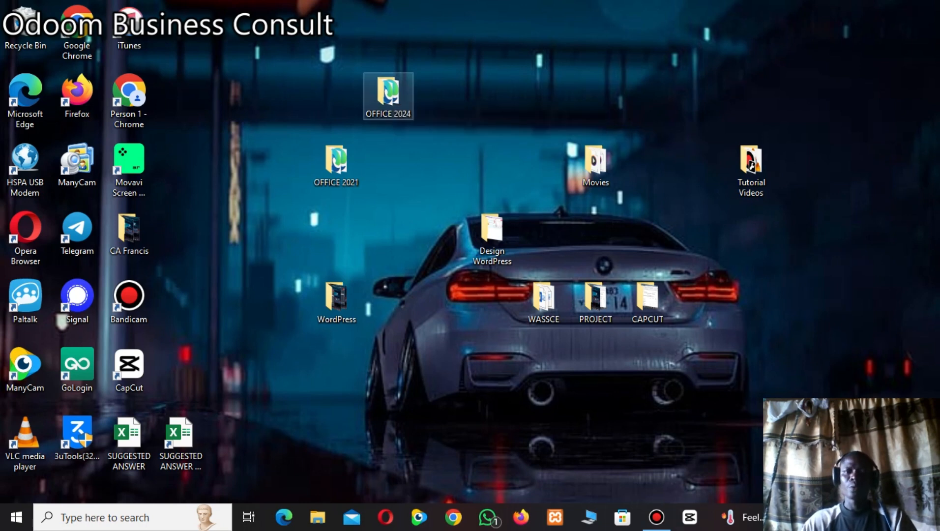
- Copy the OFFICE 2024 folder from the desktop to the root of Local Disk (C:)
right_click(388, 105)
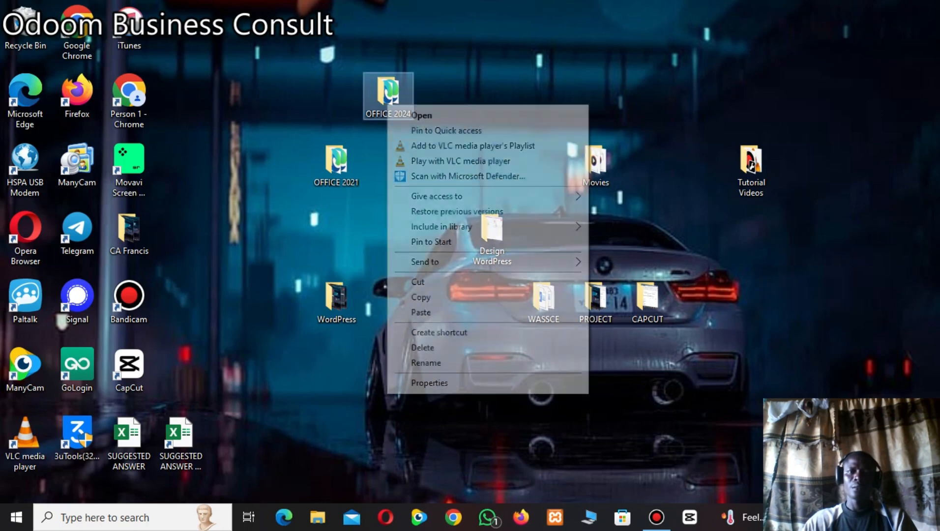
left_click(421, 297)
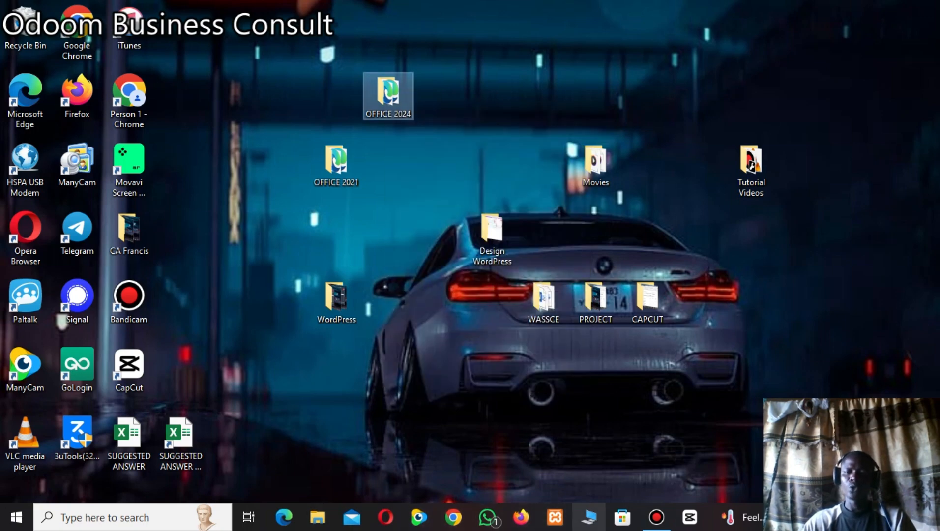
key("super+e")
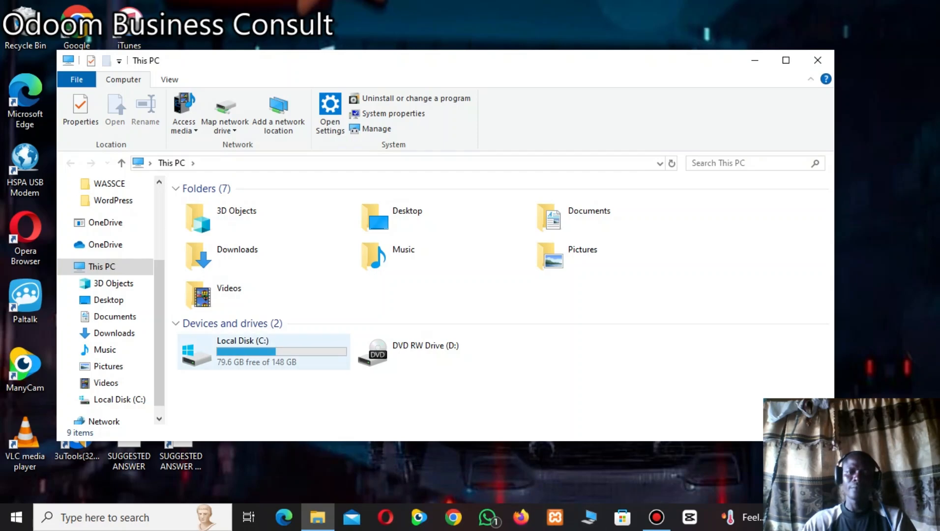
left_click(255, 358)
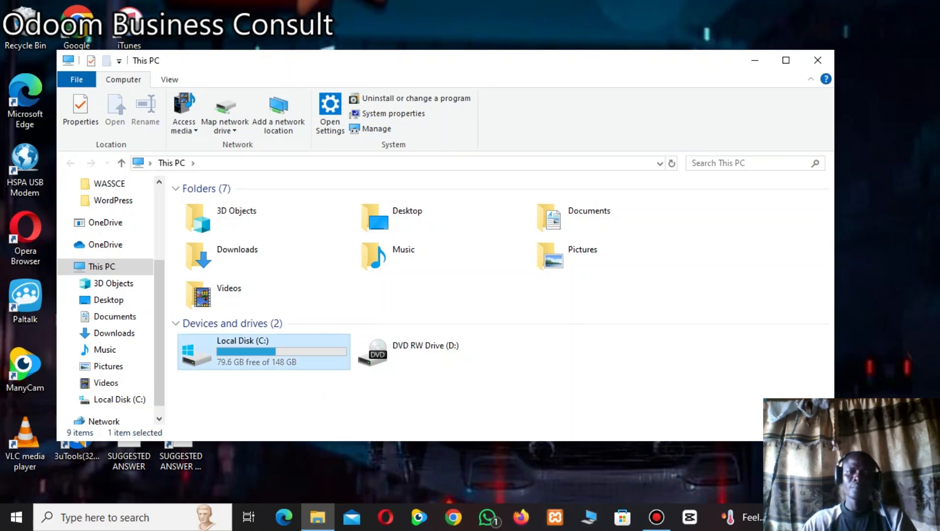
right_click(255, 358)
left_click(295, 287)
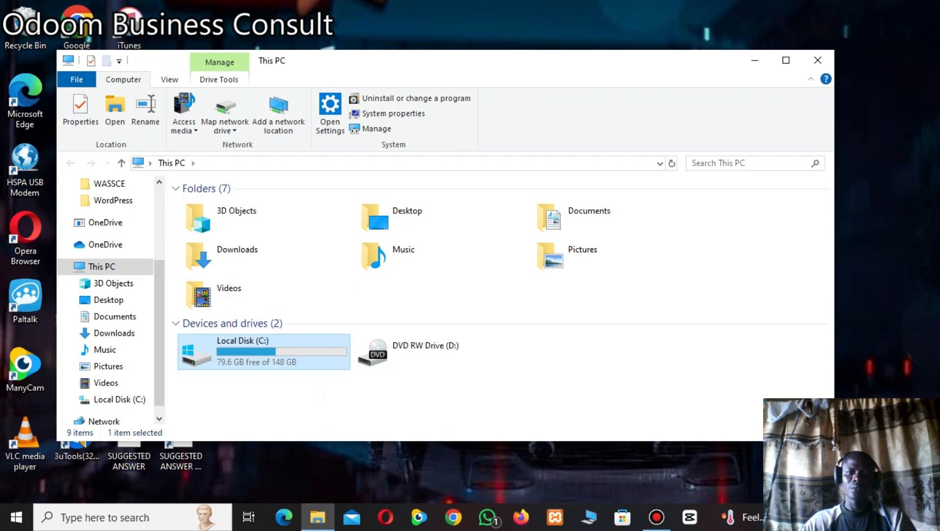
key("Return")
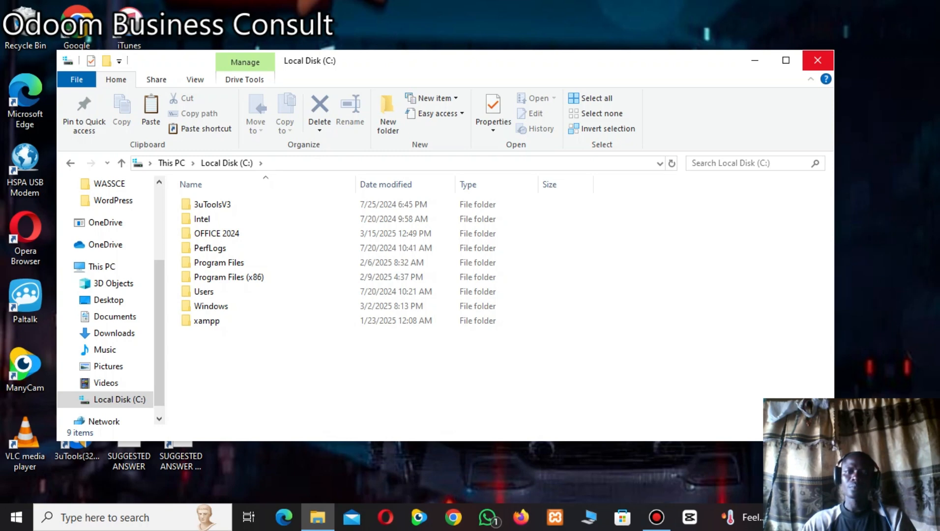
- Close the Local Disk (C:) window and open Command Prompt as administrator, moving its window clear of the desktop's OFFICE 2024 folder
left_click(818, 60)
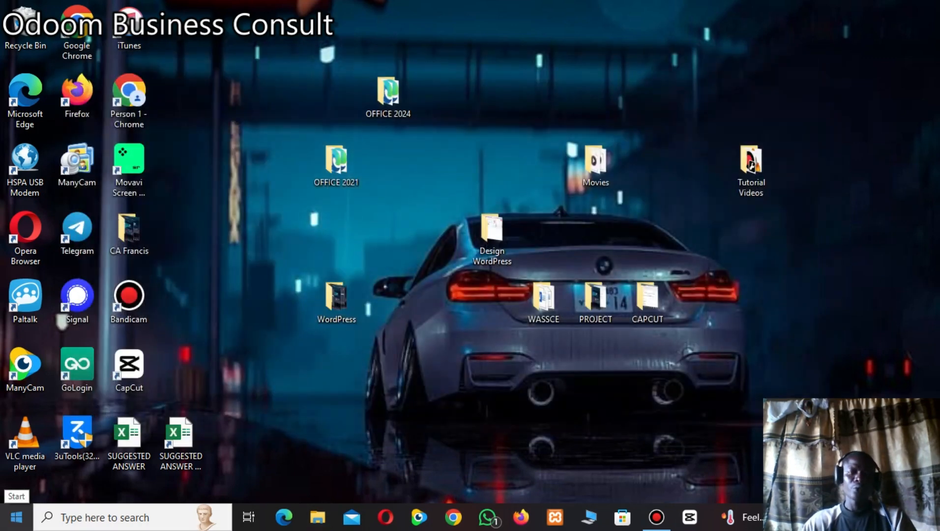
left_click(17, 516)
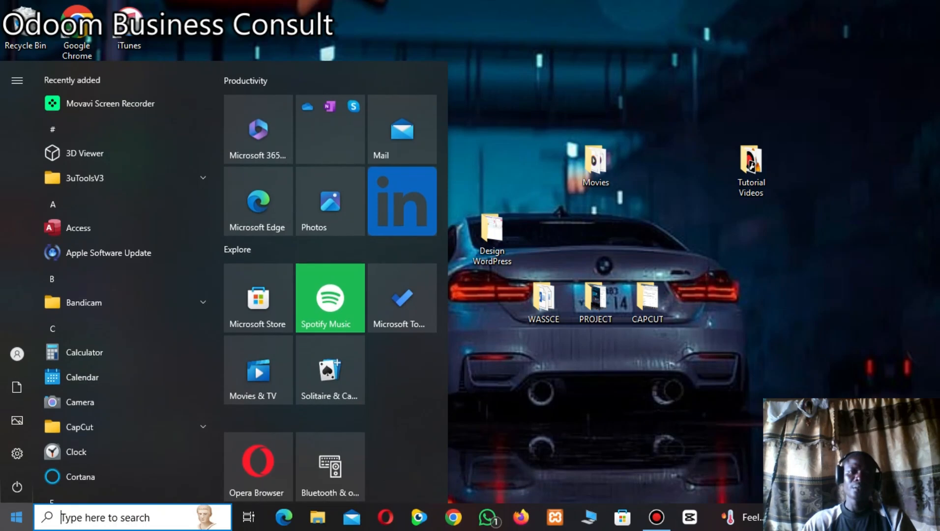
left_click(105, 518)
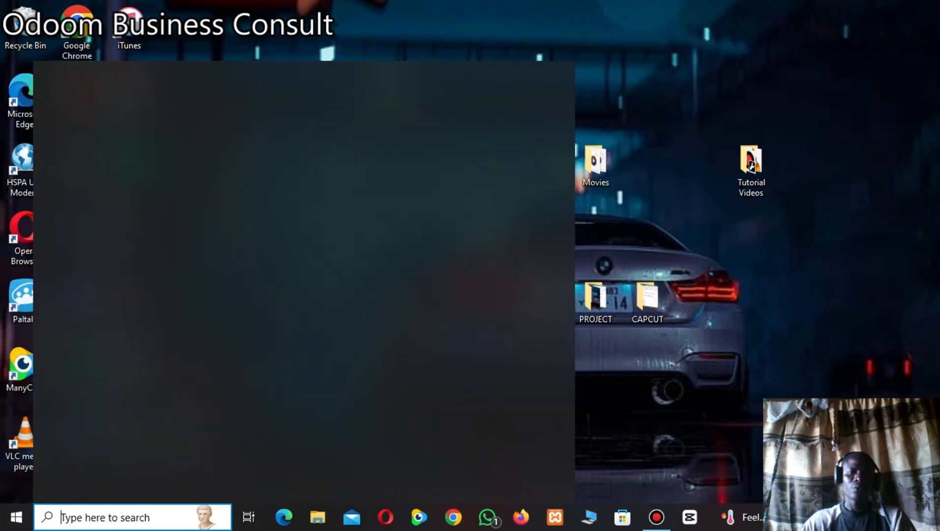
type("COM")
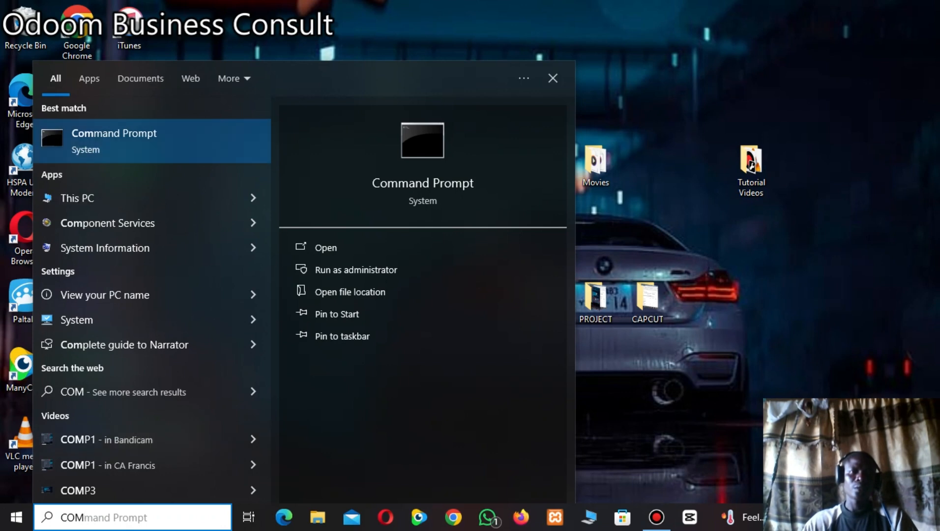
right_click(138, 133)
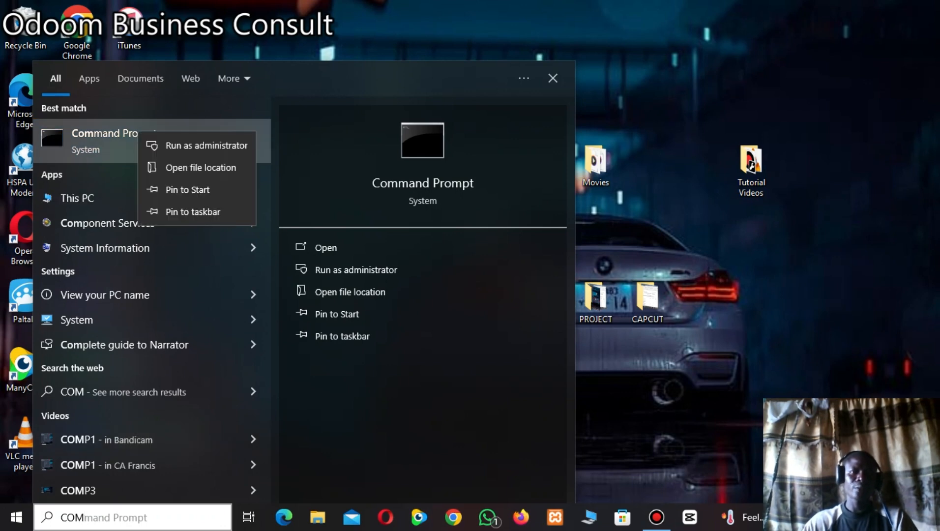
left_click(197, 145)
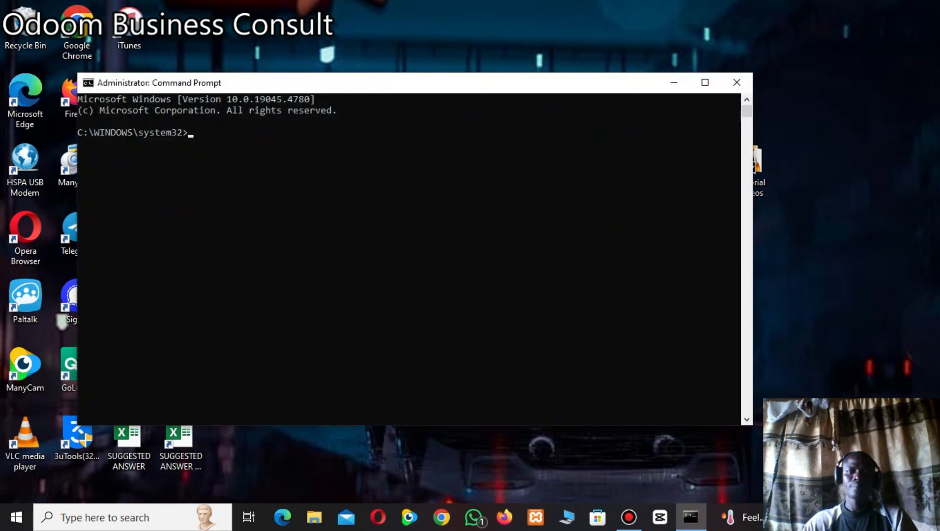
left_click_drag(393, 82, 397, 150)
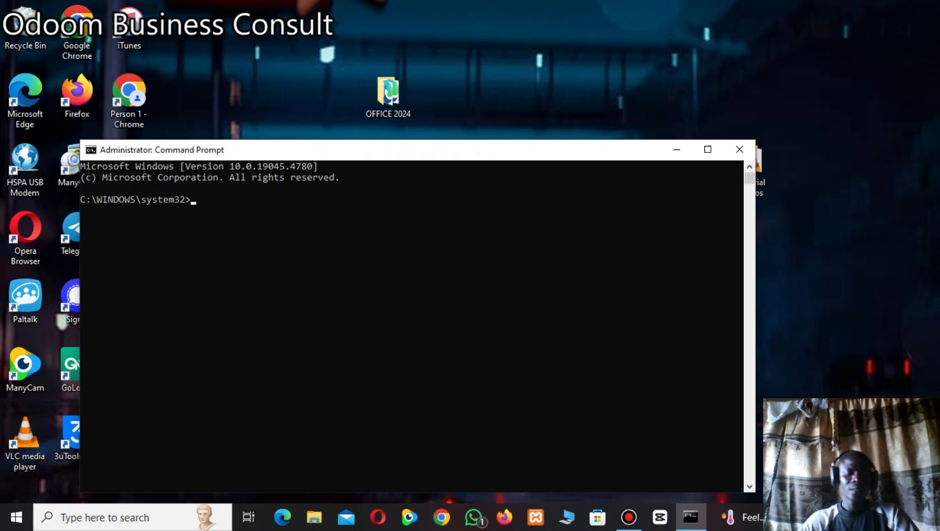
- Change the Command Prompt directory to C:\OFFICE 2024 with cd, using the path copied from that folder on Local Disk (C:)
type("cd")
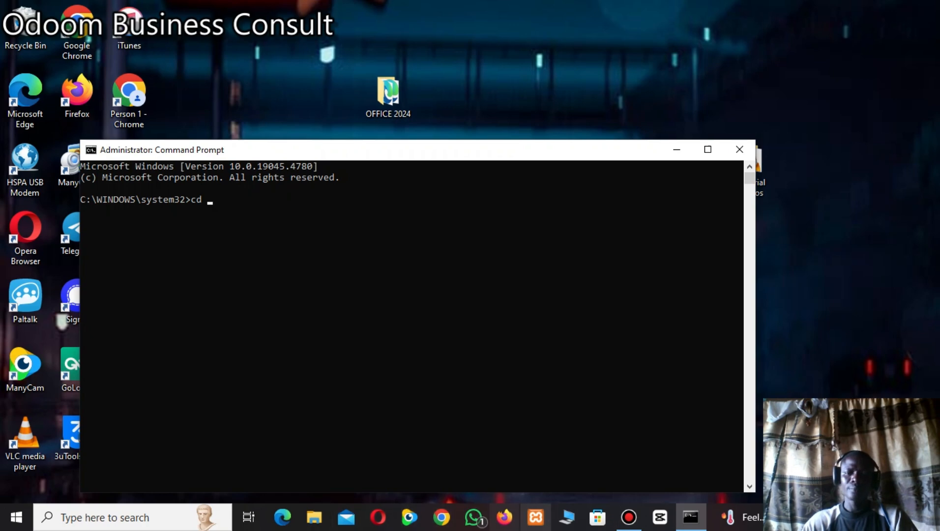
left_click(567, 517)
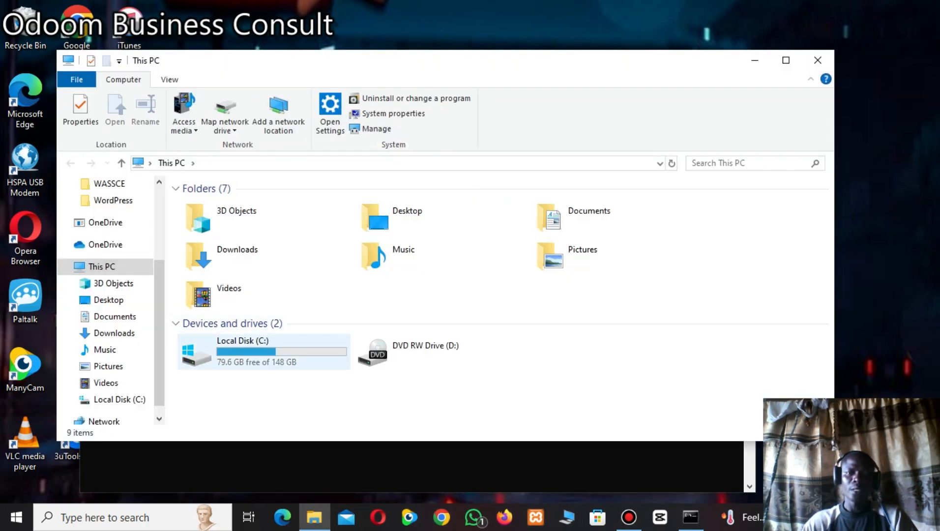
double_click(246, 350)
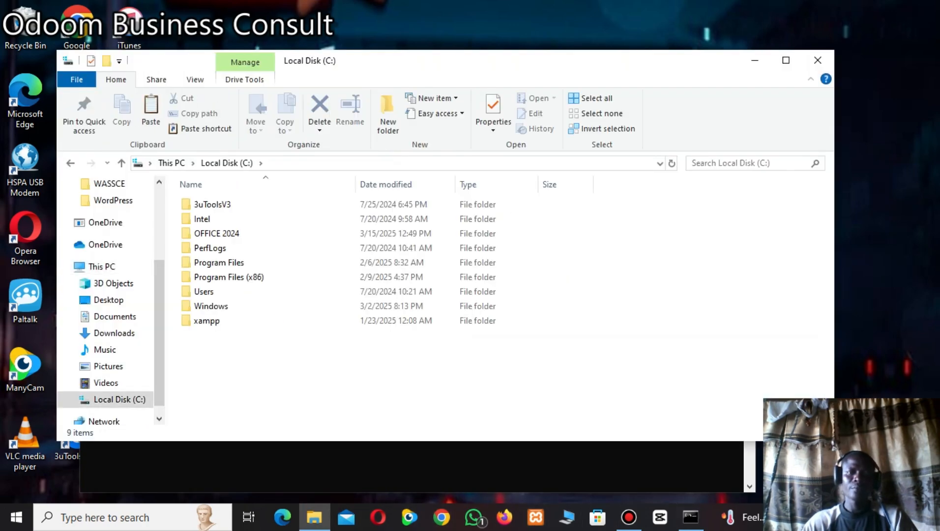
double_click(217, 233)
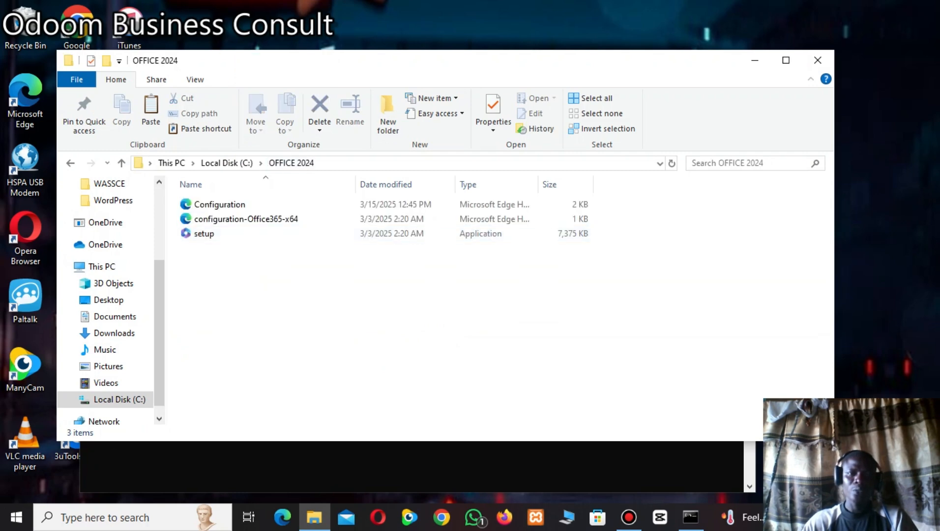
left_click(373, 163)
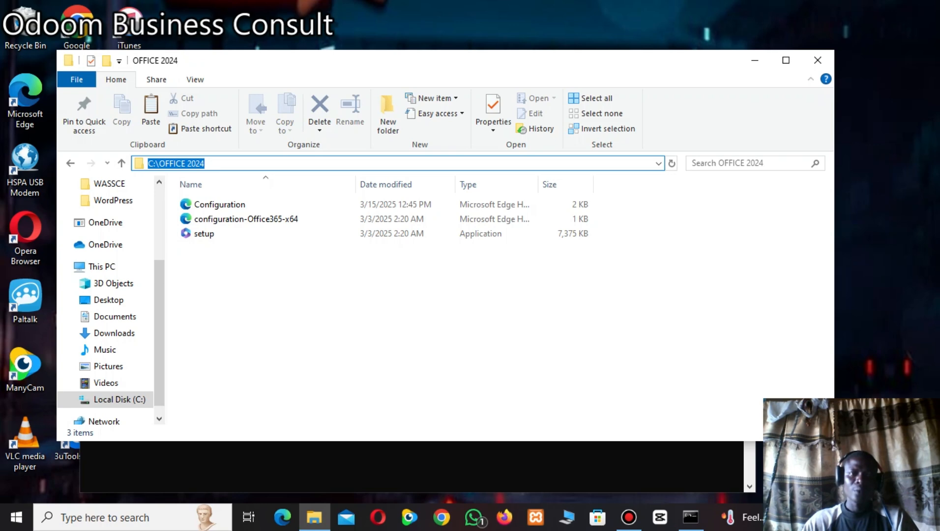
right_click(187, 163)
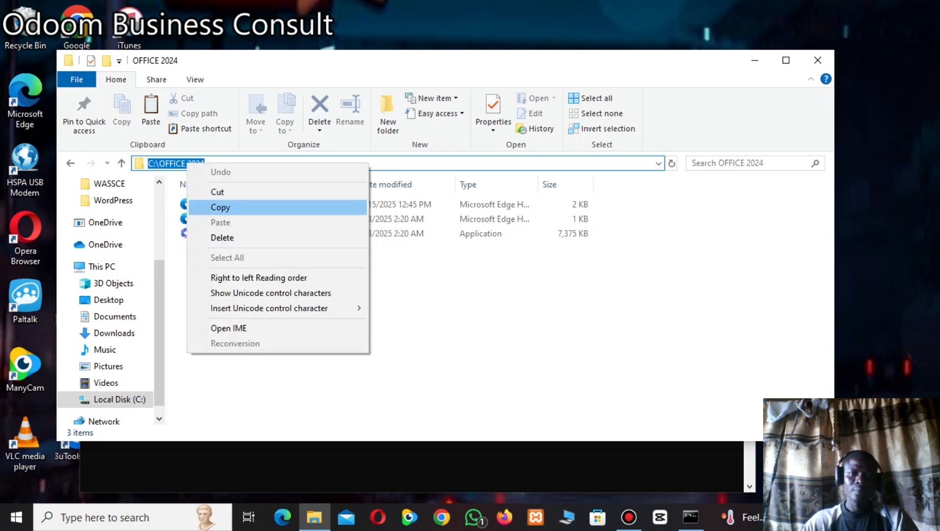
left_click(220, 207)
left_click(818, 60)
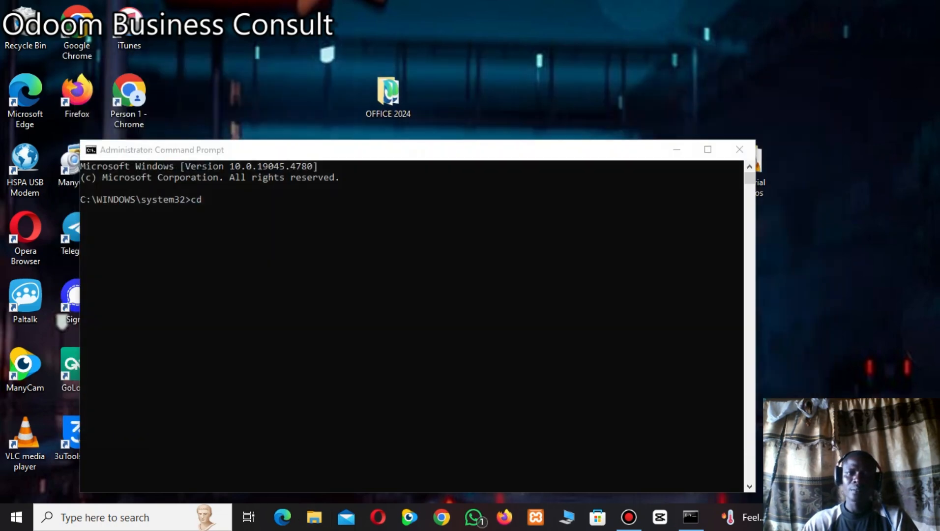
left_click(206, 201)
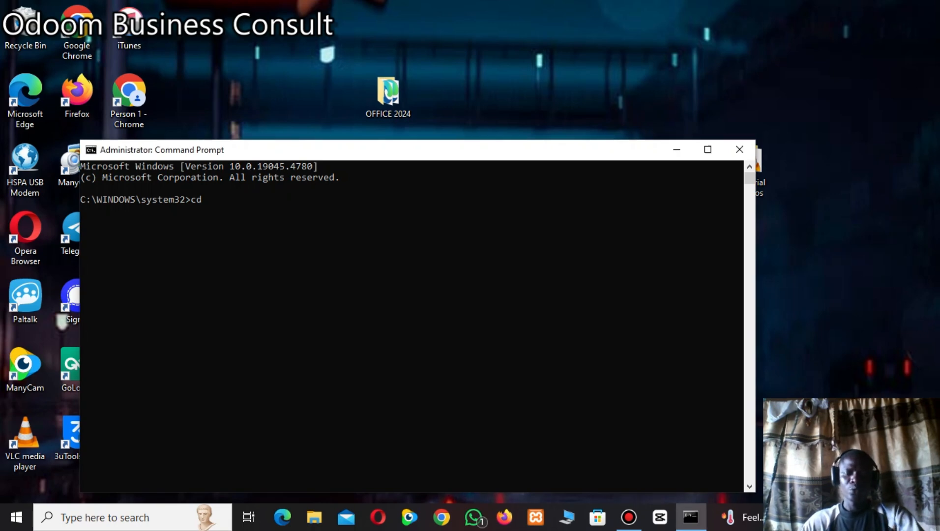
key("ctrl+v")
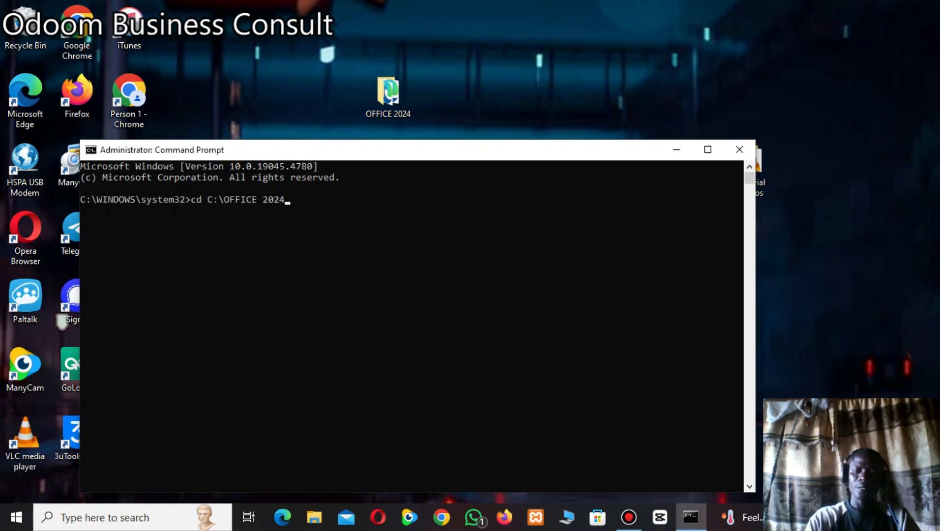
key("Return")
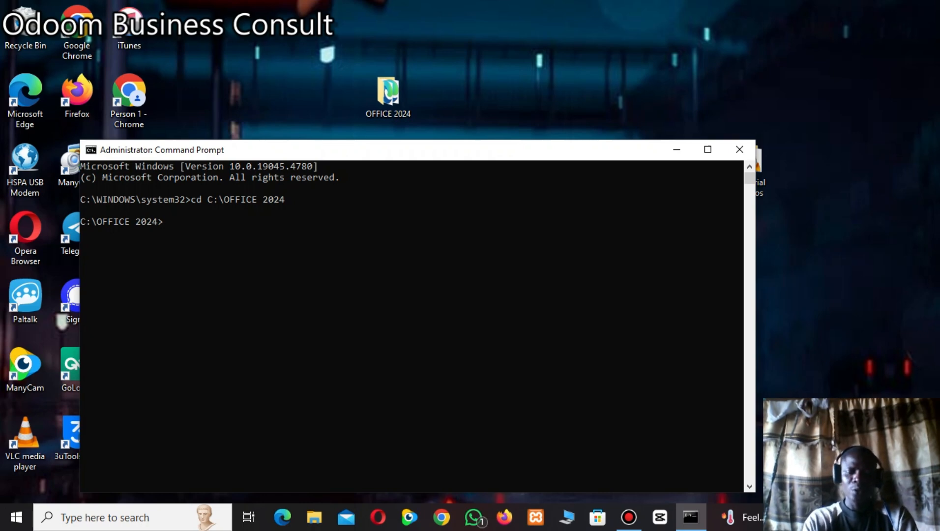
- Try to start the Office installation by running setup/configure configuration.xml from C:\OFFICE 2024
type("setup")
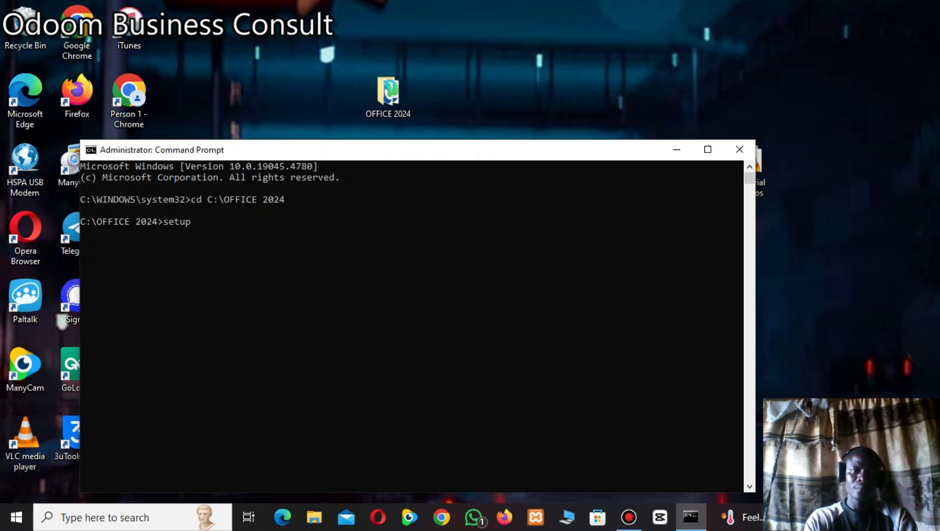
type("/")
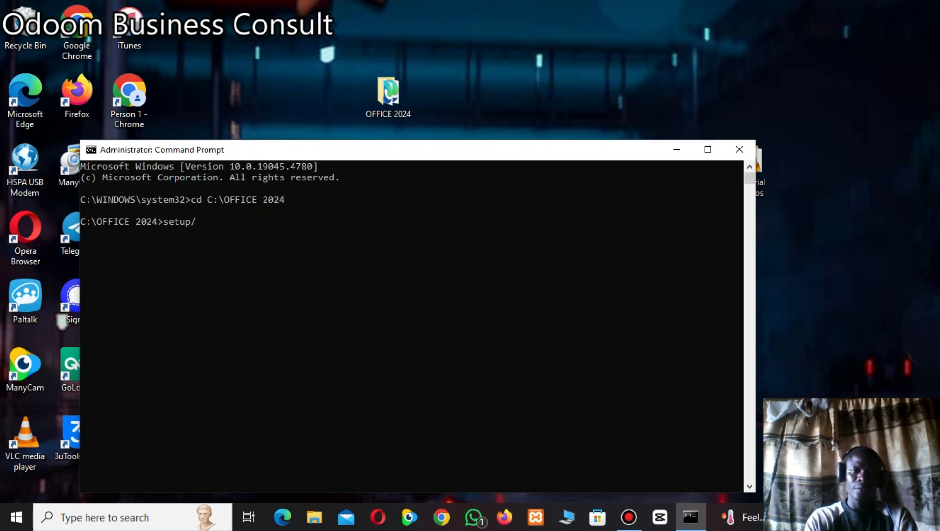
type("con")
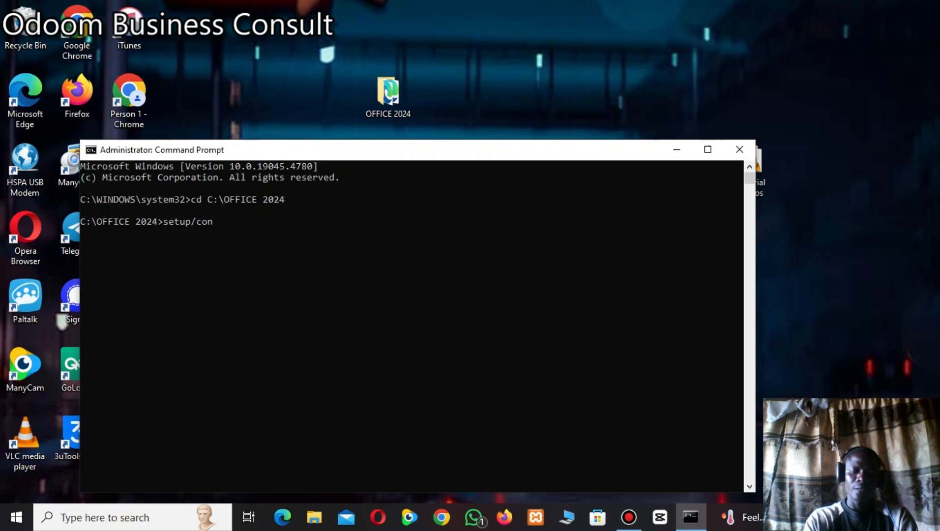
type("figure ")
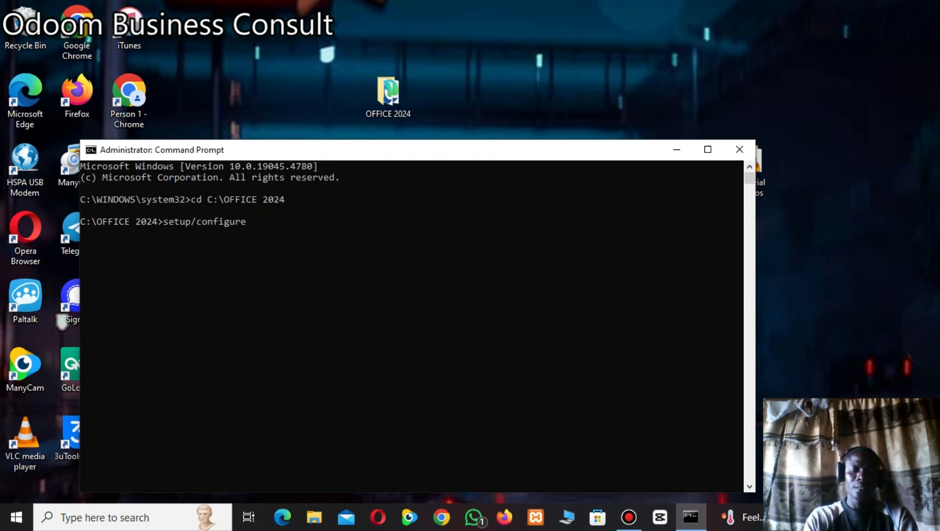
type("config")
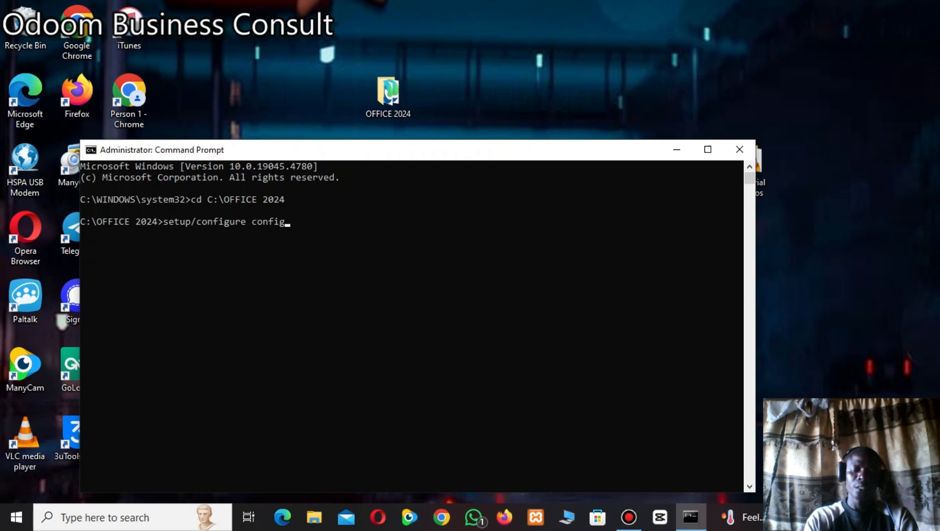
type("urat")
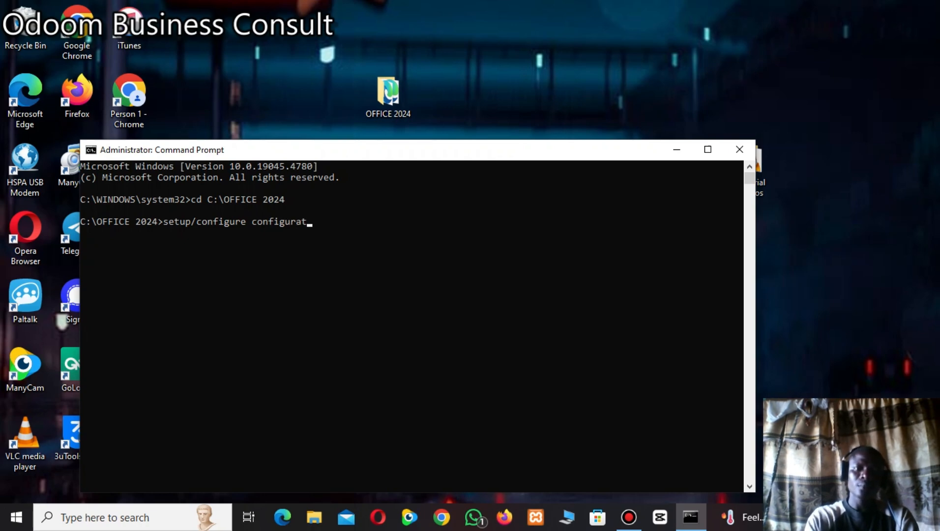
type("ion")
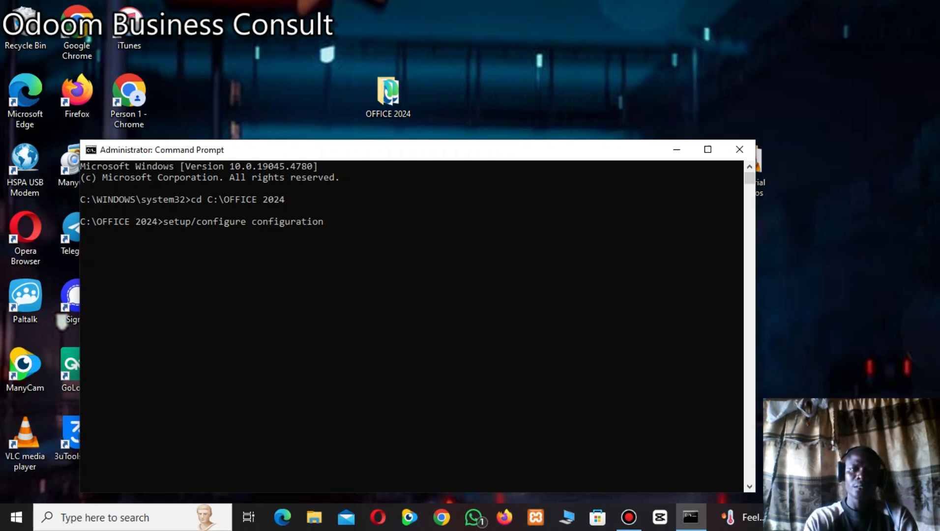
type(".xml")
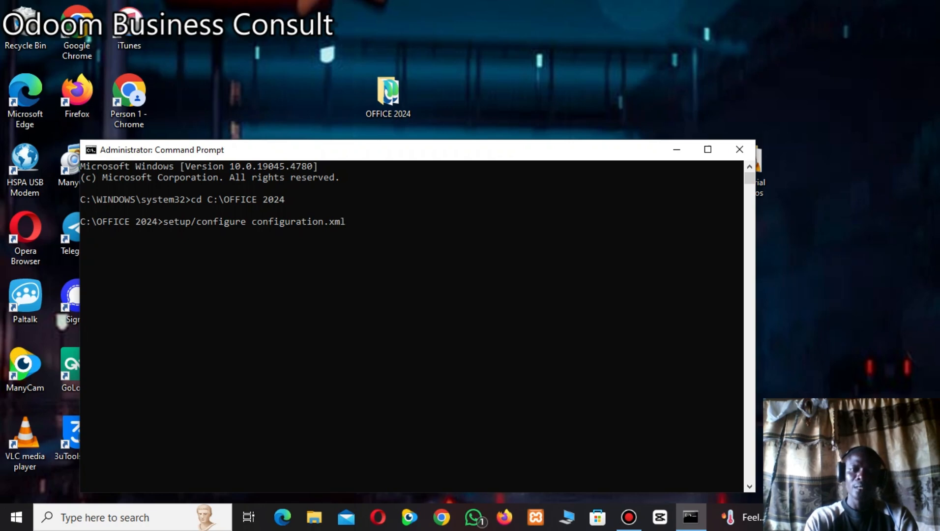
key("Return")
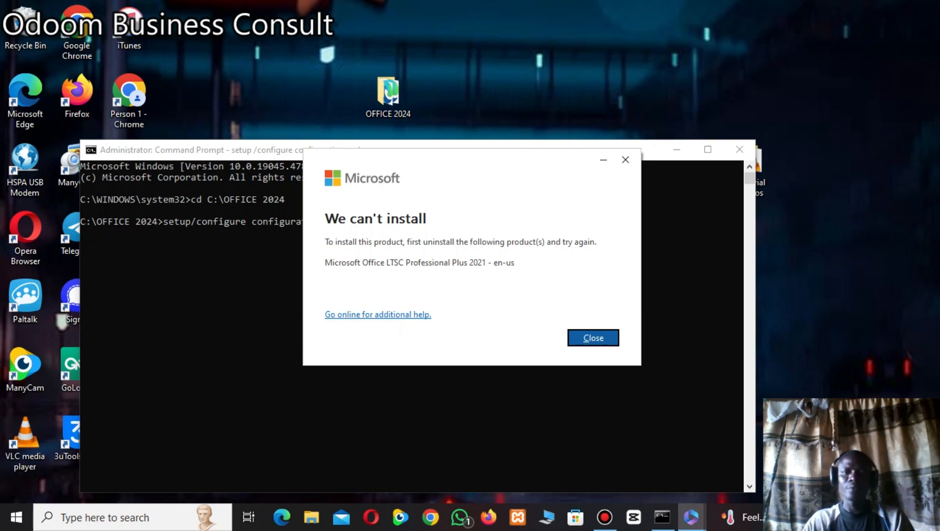
- Dismiss the Microsoft installer dialog and close the Command Prompt window
left_click_drag(472, 160, 422, 187)
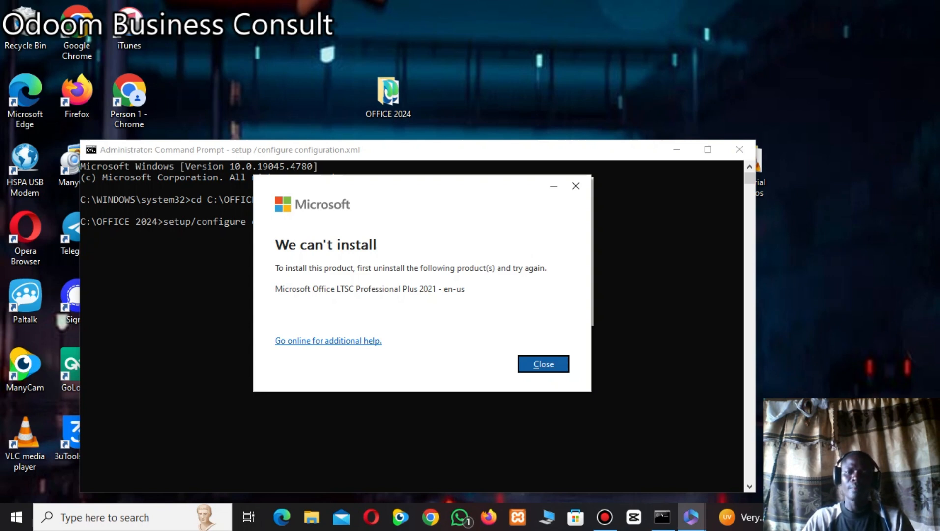
key("Return")
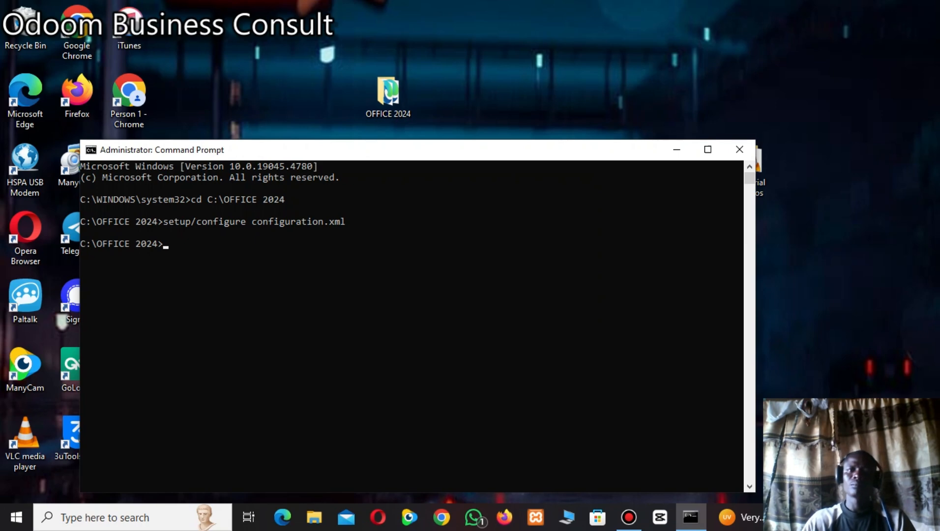
left_click(739, 149)
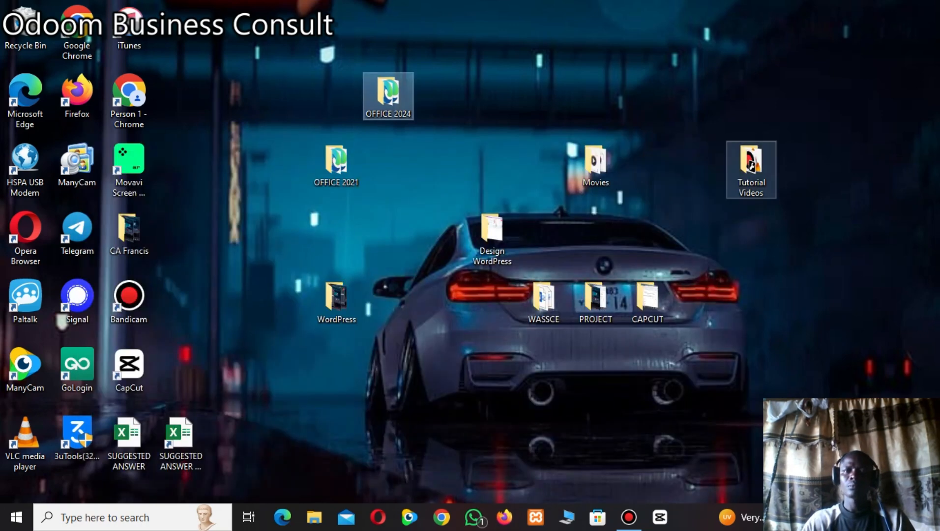
mouse_move(748, 159)
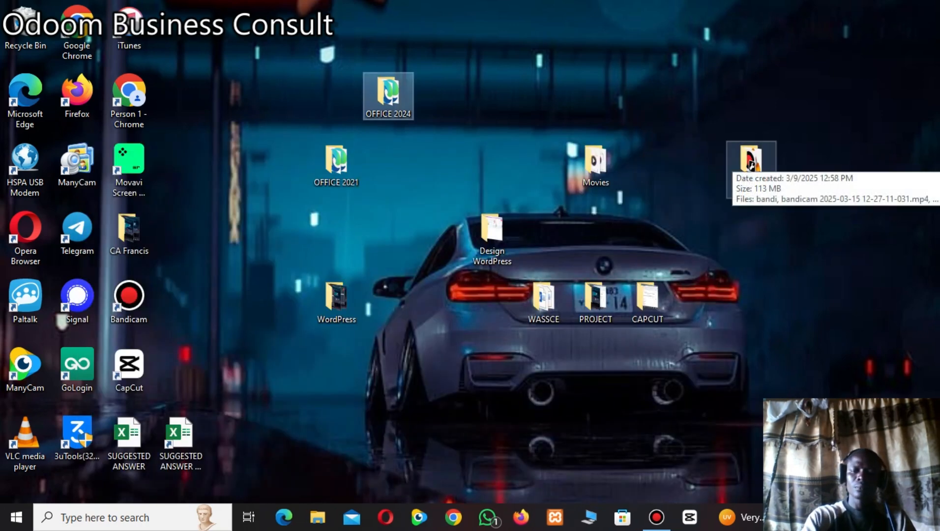